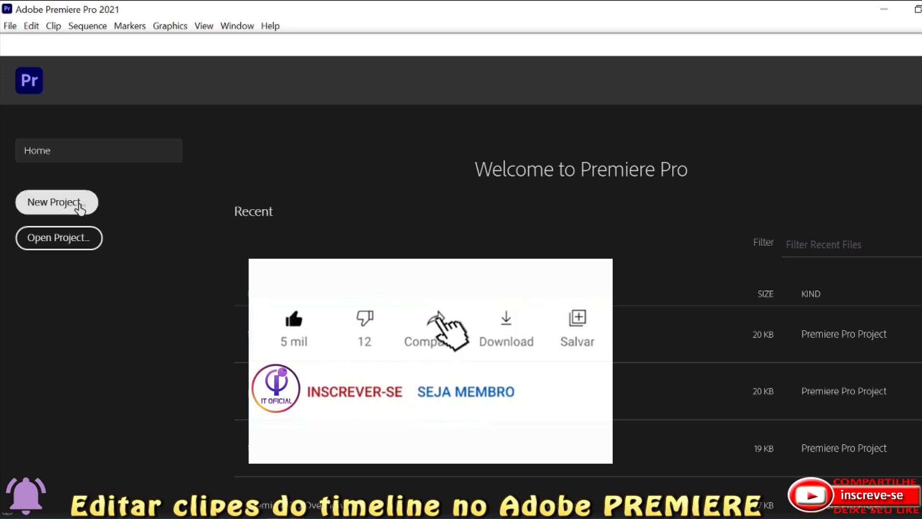
Start a new project and set its location to the Adobe Premiere\Aula 2 folder.
click(73, 210)
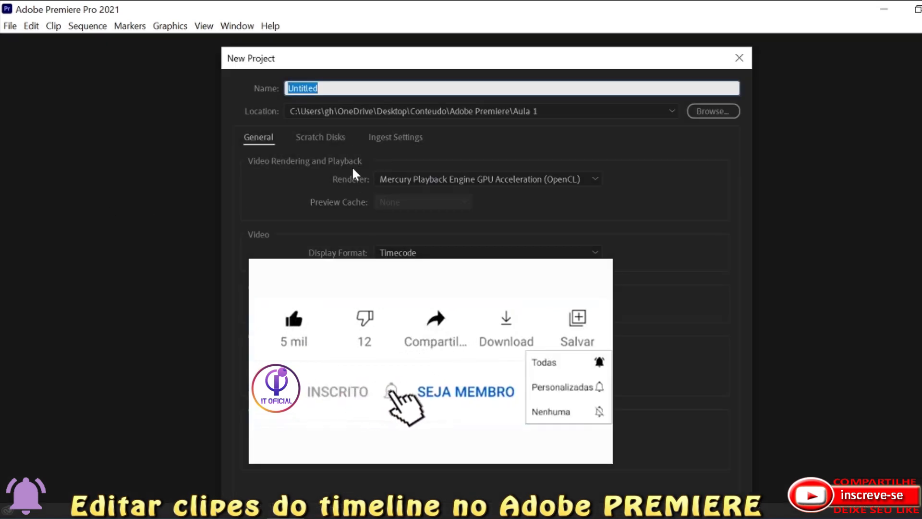
click(697, 116)
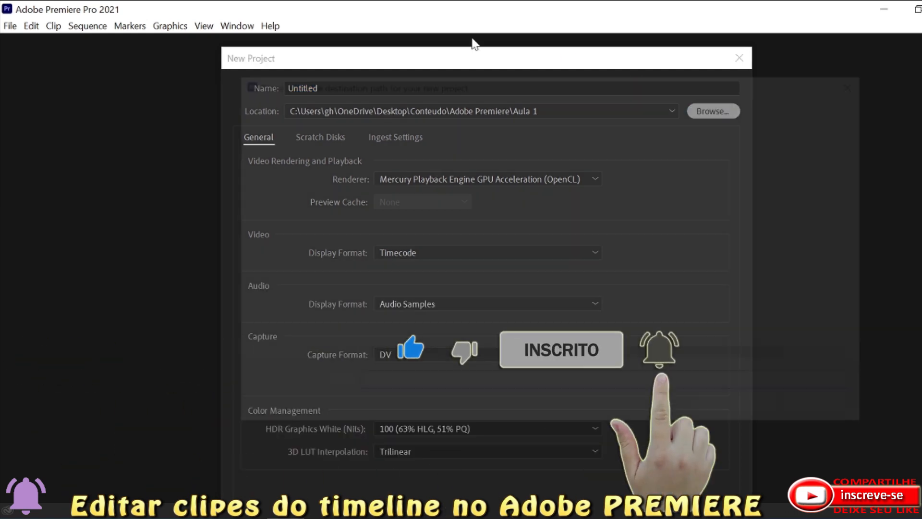
click(626, 113)
key(End)
key(BackSpace)
text(2)
key(Return)
click(377, 84)
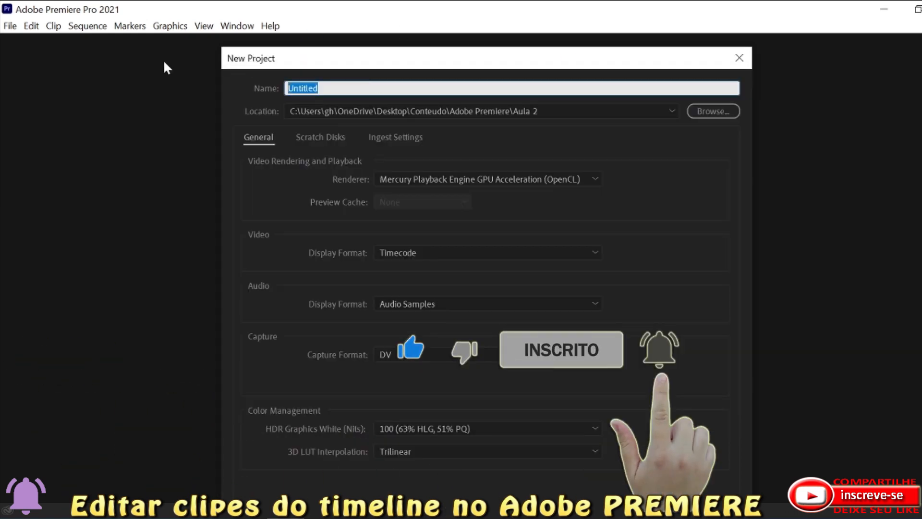
Name the project Aula 2 and create it with the default settings.
text(Aula 2)
drag(533, 62, 533, 9)
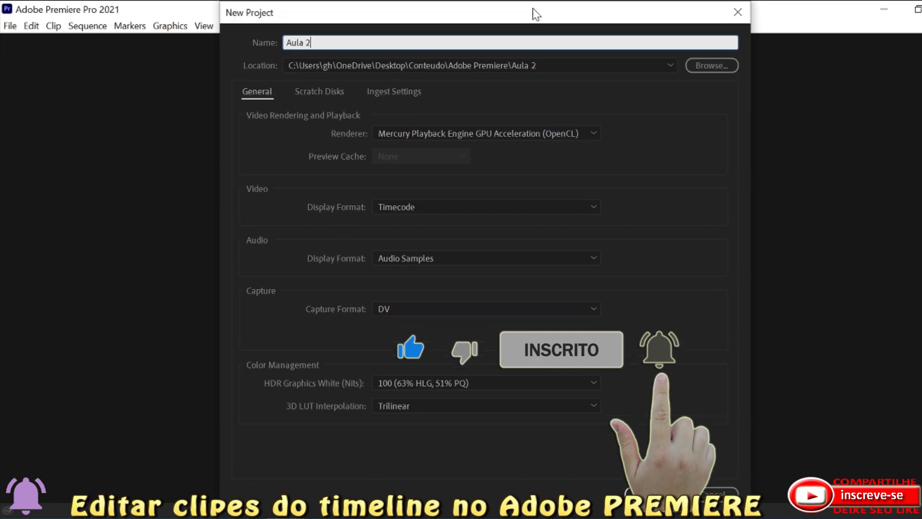
key(Return)
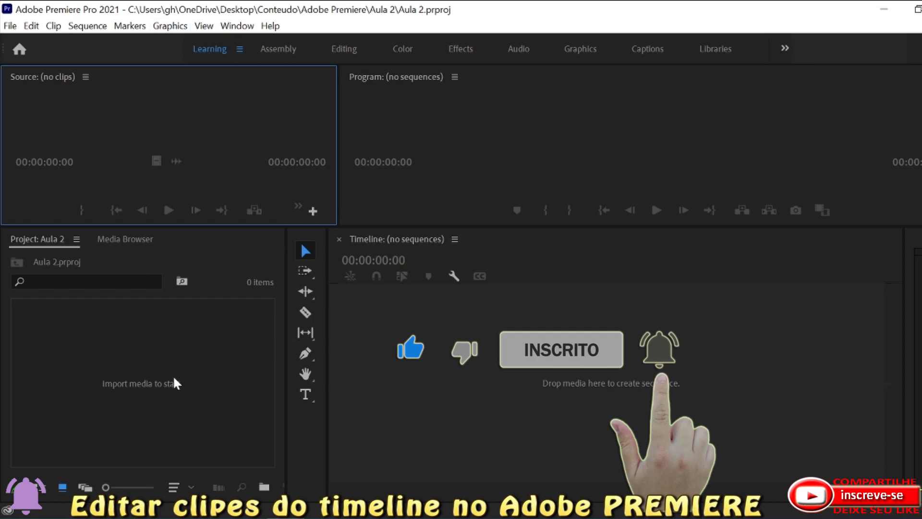
Create a new sequence with the DVCPROHD 1080i60 preset, checking its settings and tracks without changing them.
right_click(202, 349)
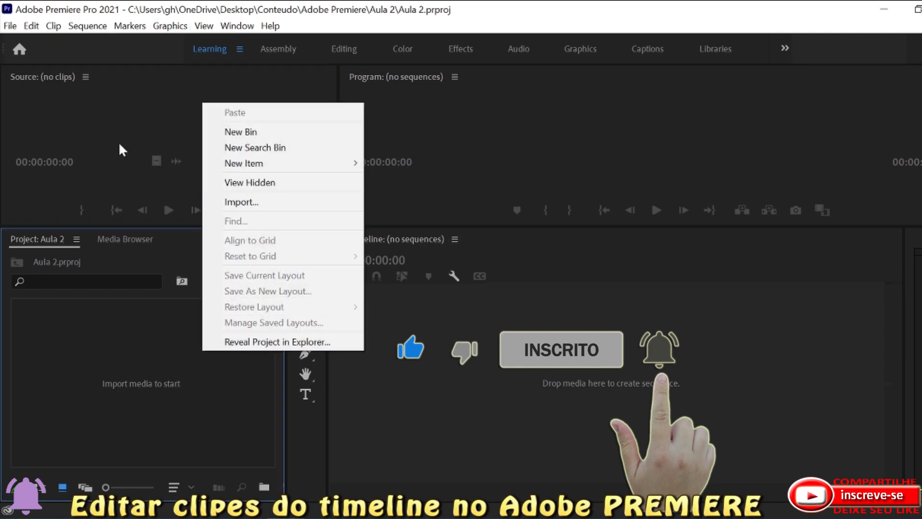
click(10, 25)
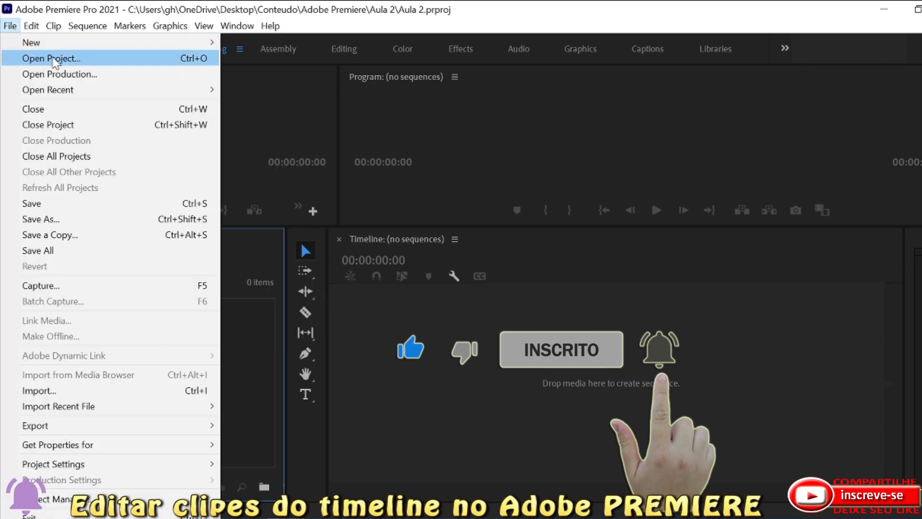
mouse_move(53, 44)
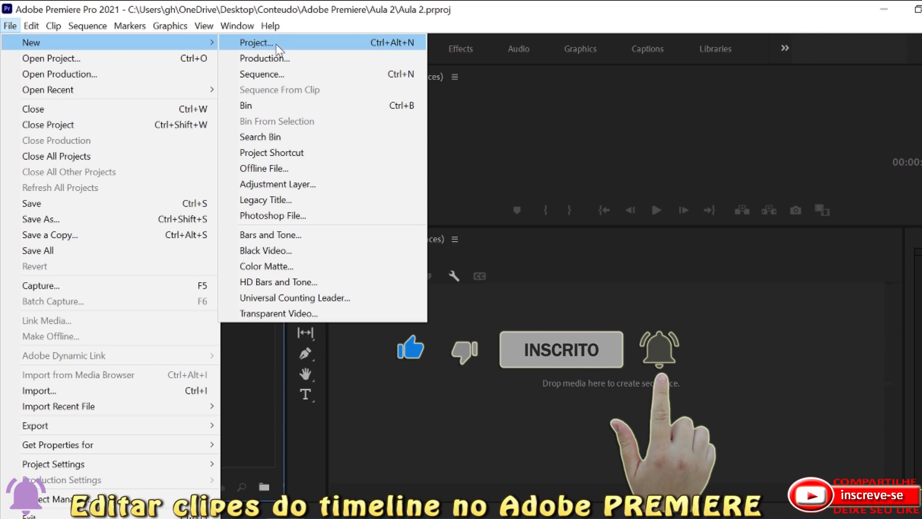
click(281, 73)
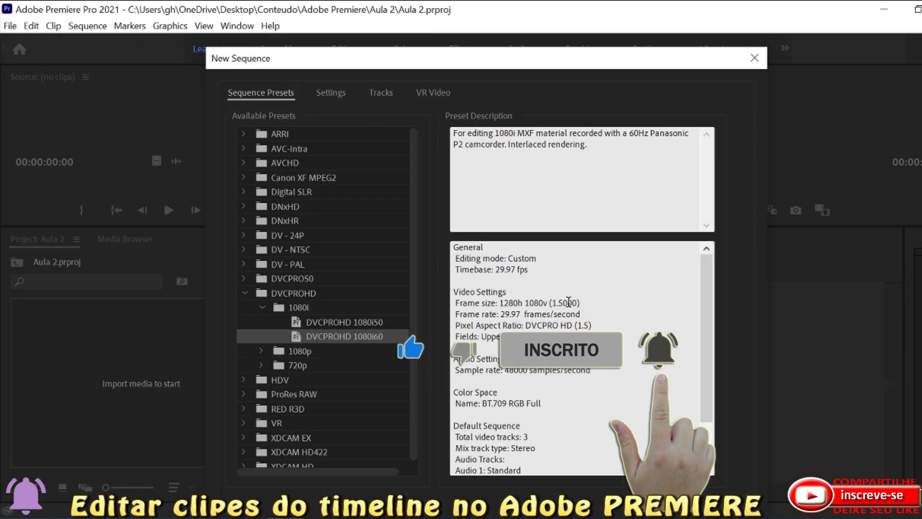
drag(573, 466, 354, 128)
click(482, 151)
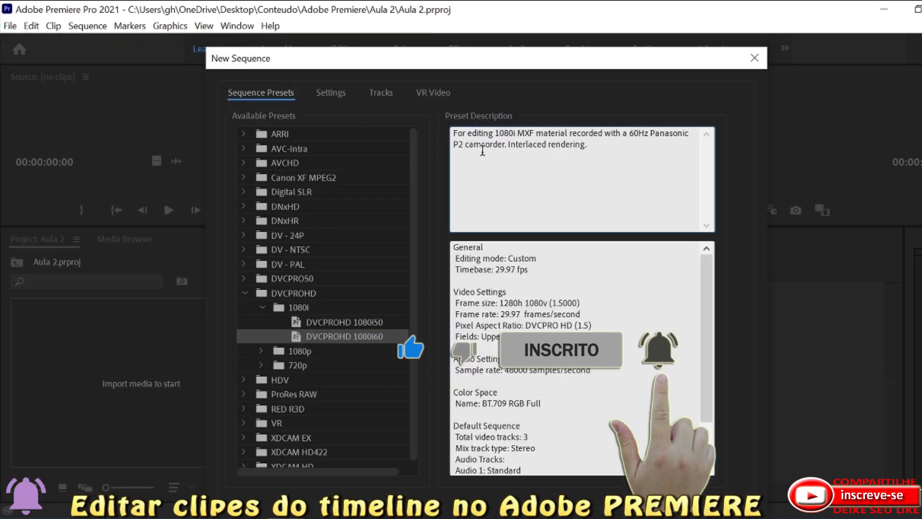
click(323, 92)
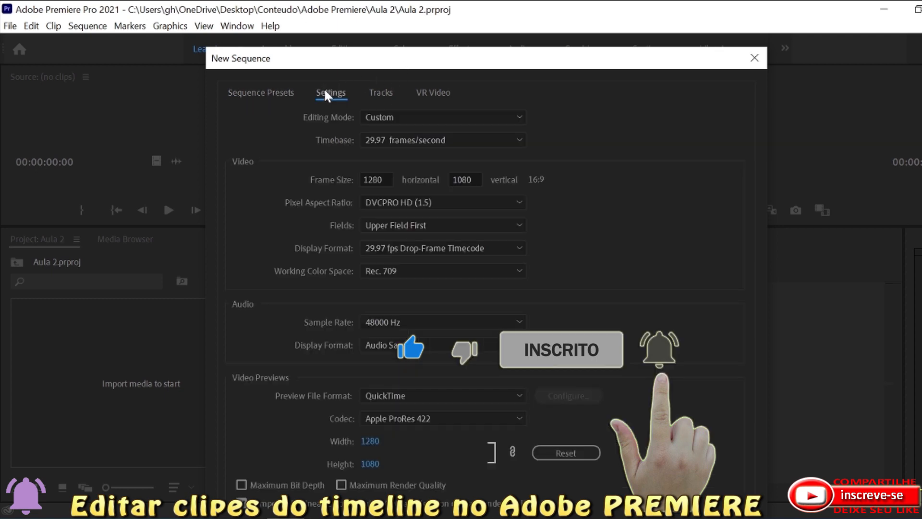
click(377, 91)
click(262, 92)
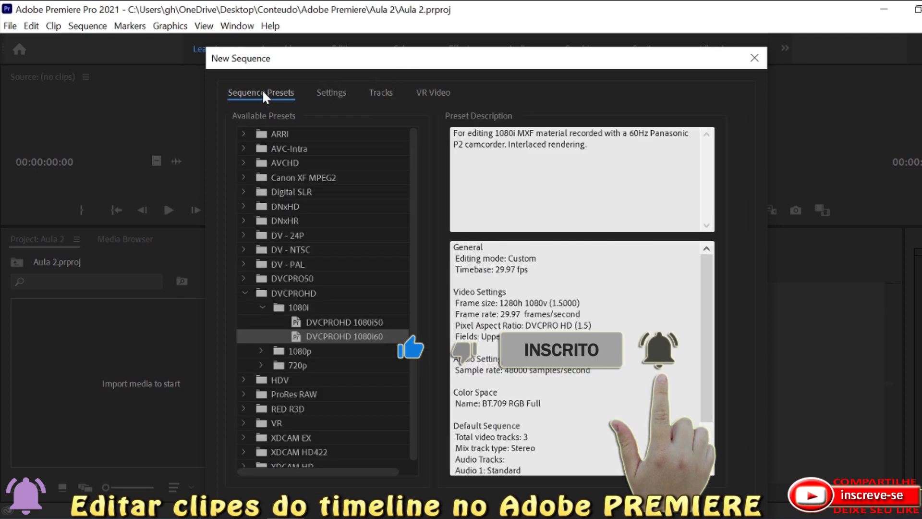
key(Return)
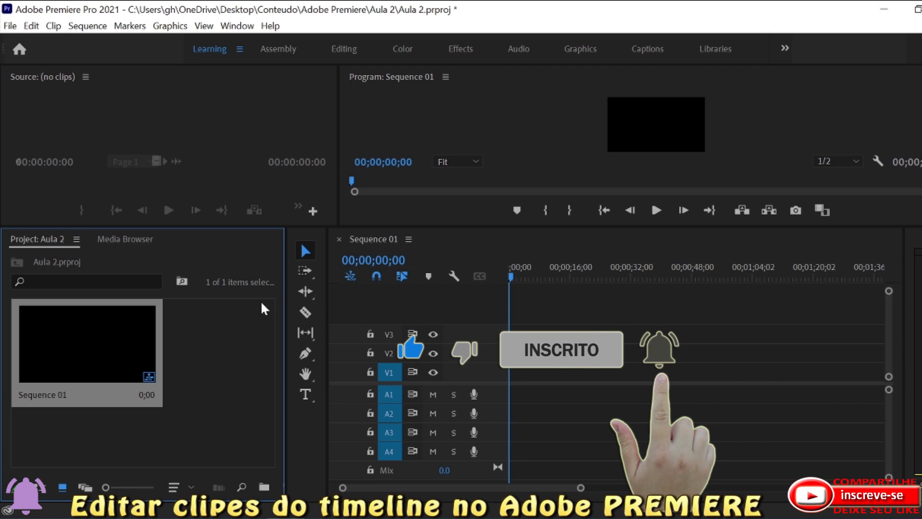
Begin a media import into the project and switch to the Aula 2 folder.
right_click(198, 356)
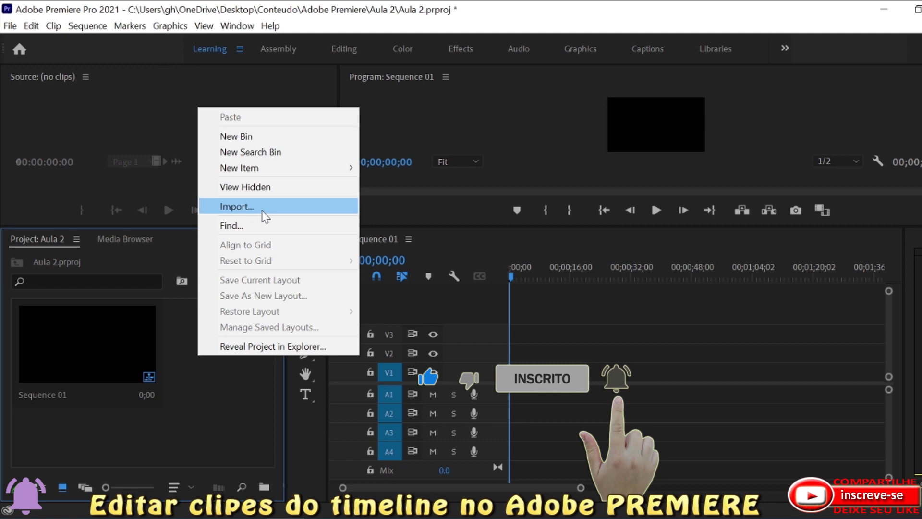
click(262, 210)
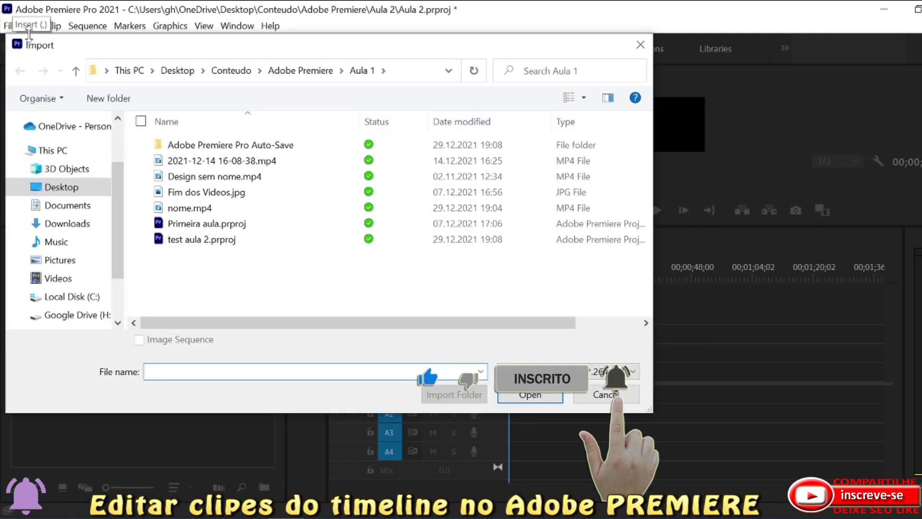
click(435, 72)
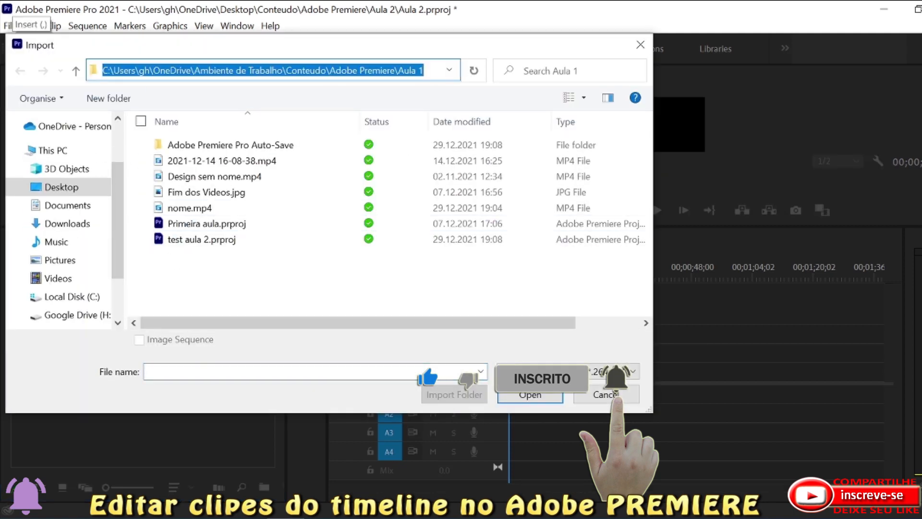
key(End)
key(BackSpace)
text(2)
click(468, 75)
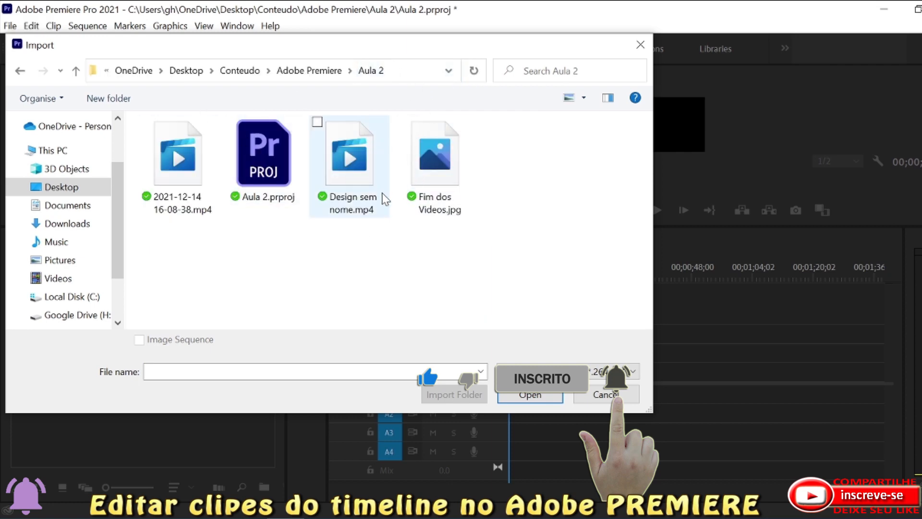
drag(550, 245, 336, 171)
ctrl+click(149, 180)
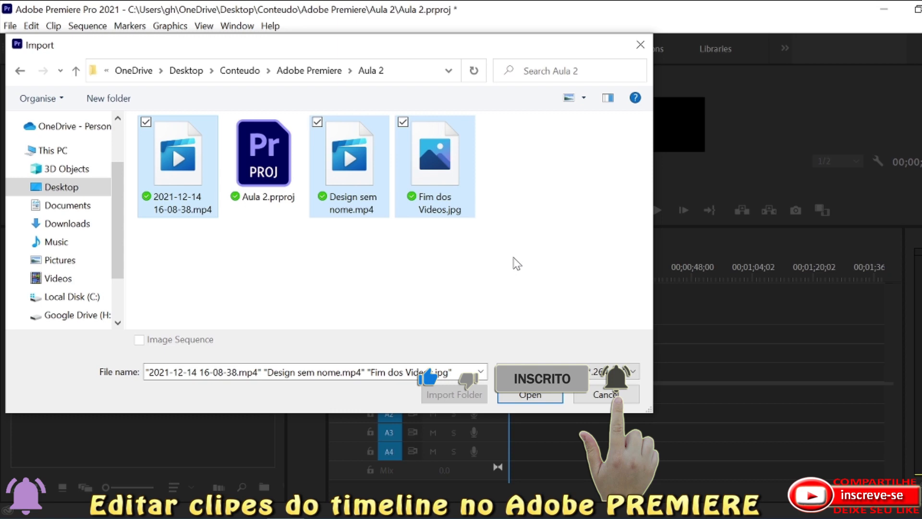
click(529, 395)
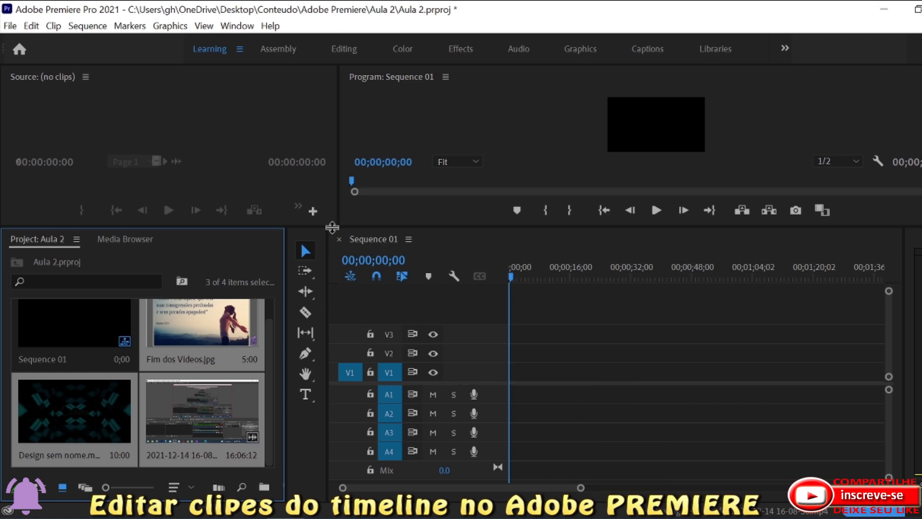
drag(333, 225, 333, 209)
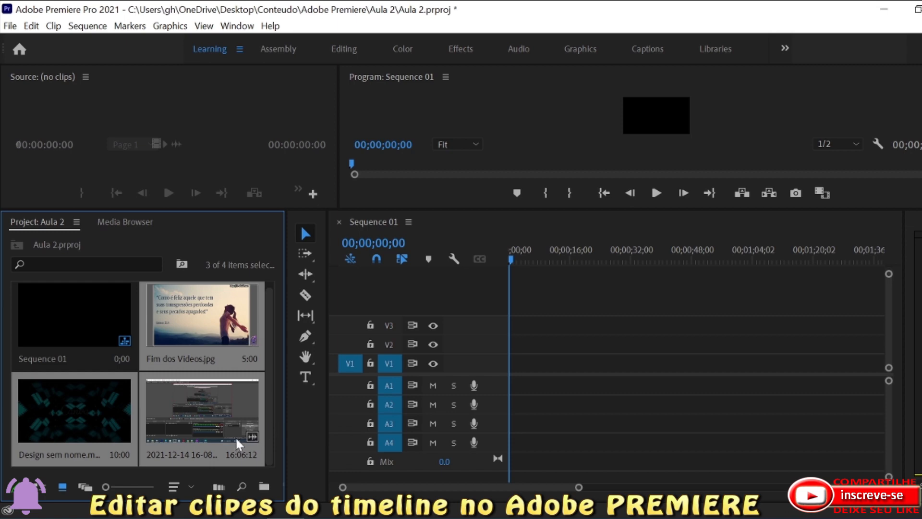
Place Design sem nome.mp4 at the start of track V1, keeping the existing sequence settings.
click(97, 410)
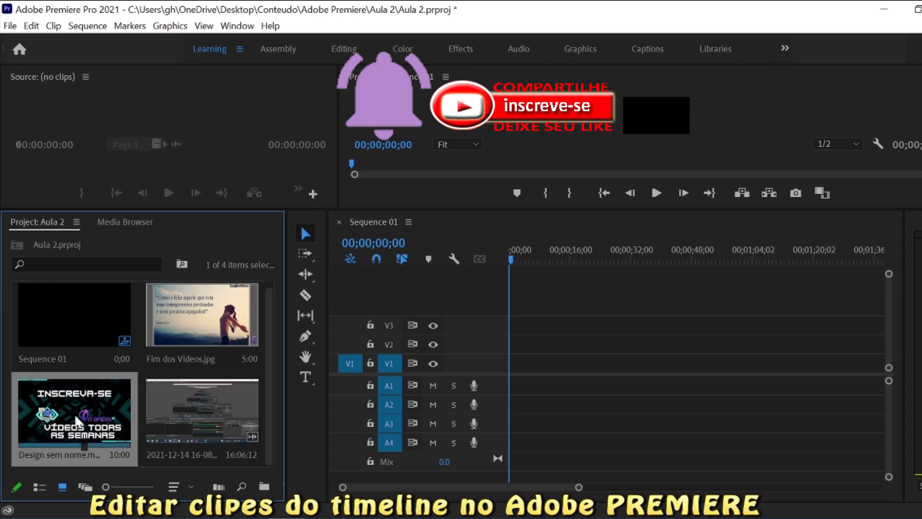
drag(62, 419, 508, 376)
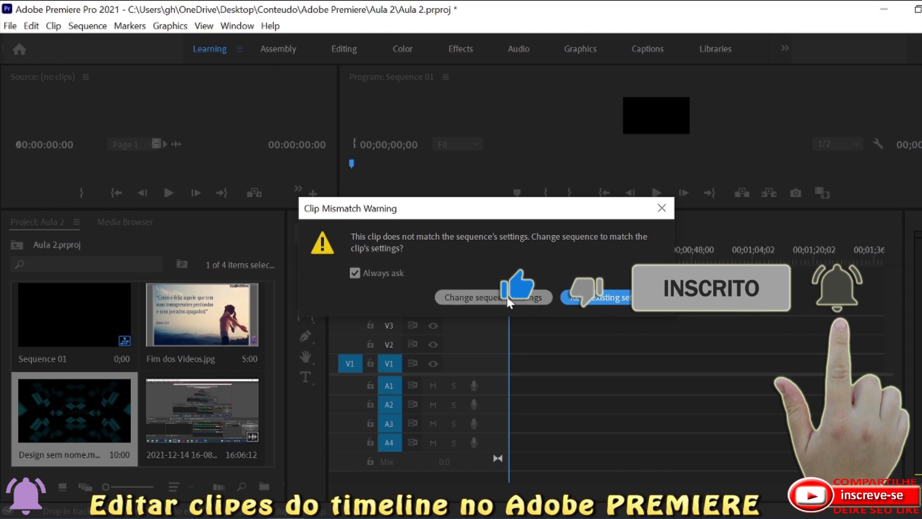
click(592, 298)
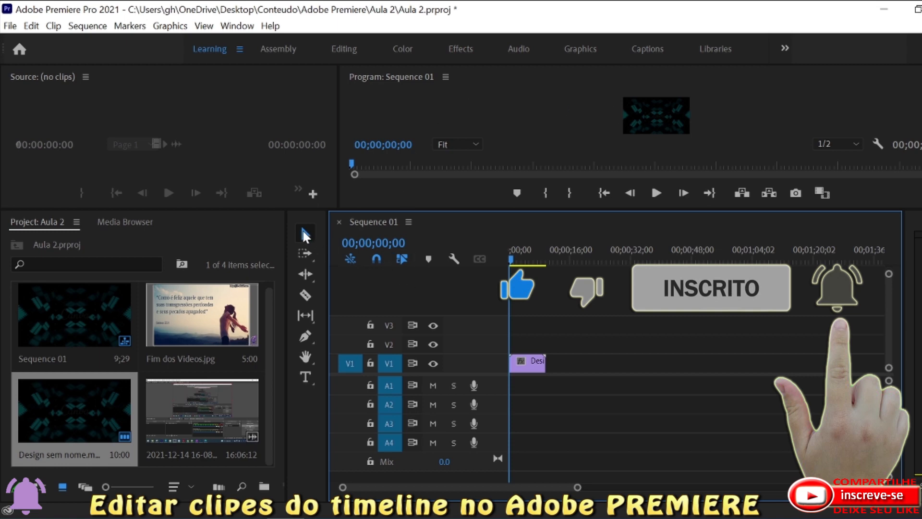
Scrub through the Design sem nome.mp4 clip to 00;00;04;06 and delete it from track V1.
click(664, 110)
click(664, 109)
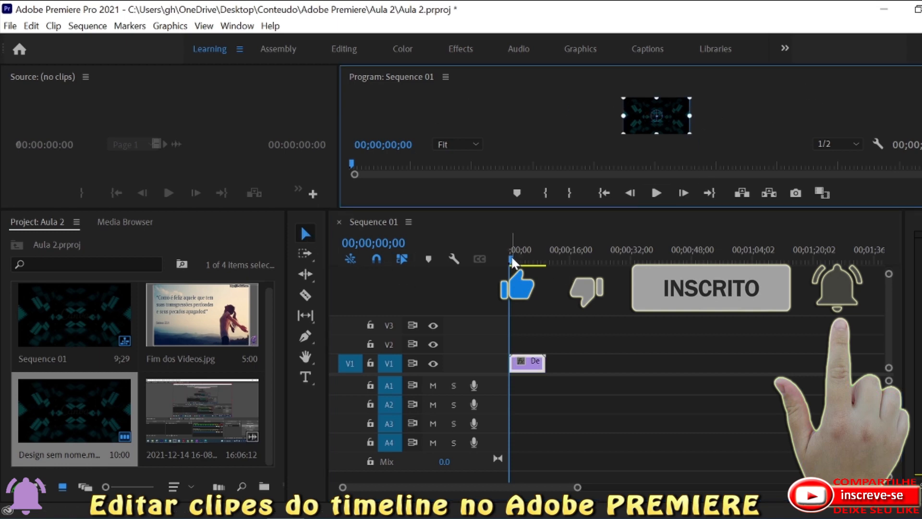
drag(511, 255, 523, 258)
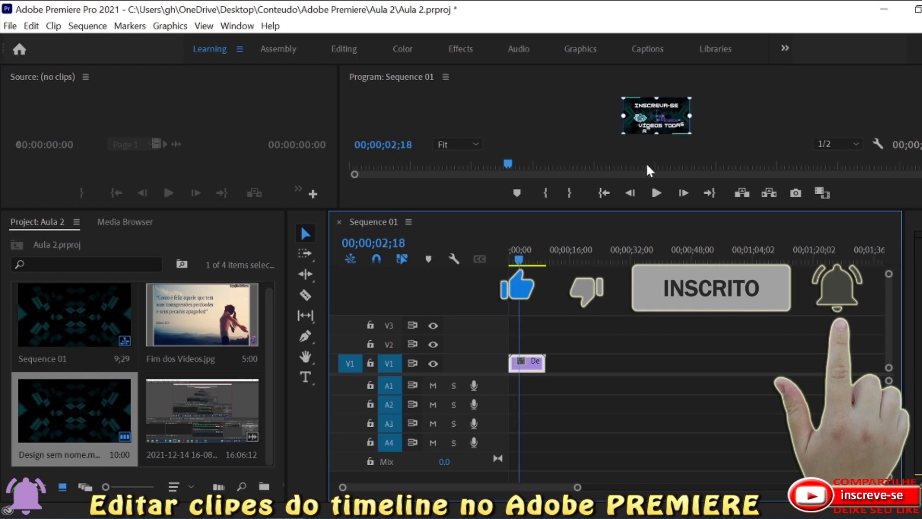
drag(519, 260, 526, 260)
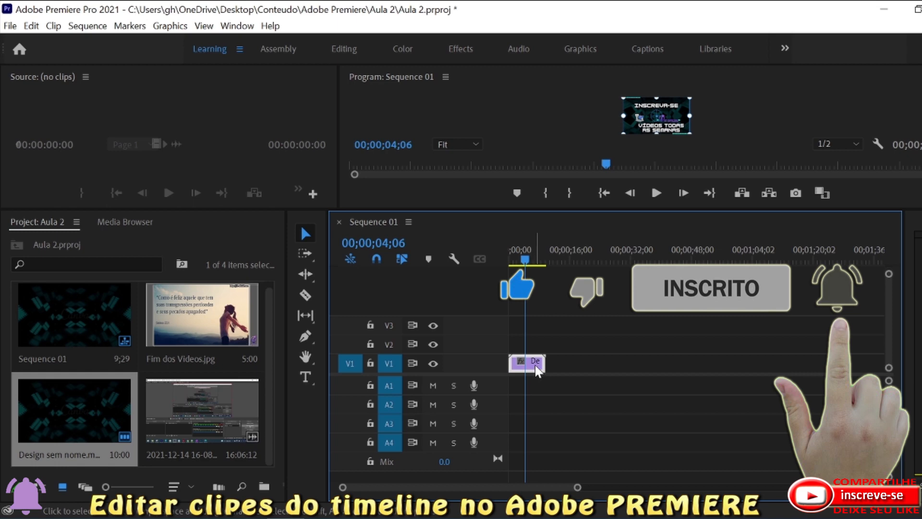
key(Delete)
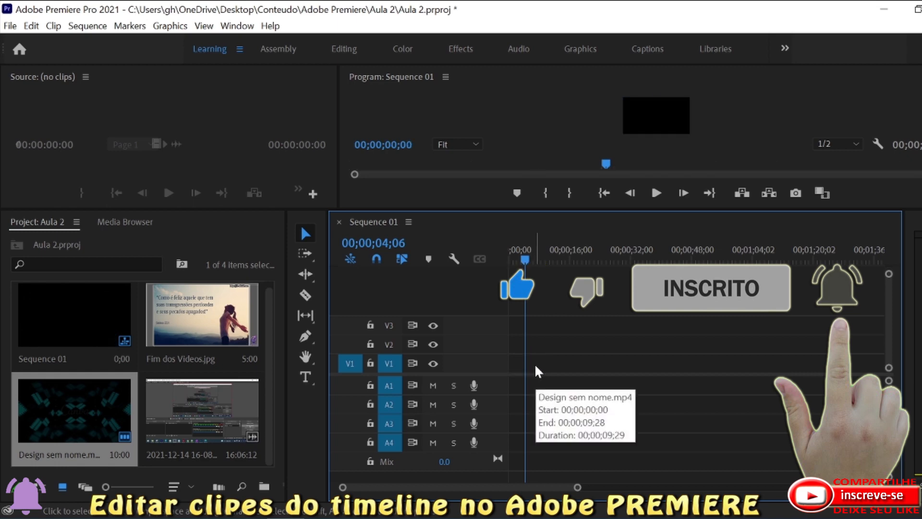
drag(168, 413, 512, 381)
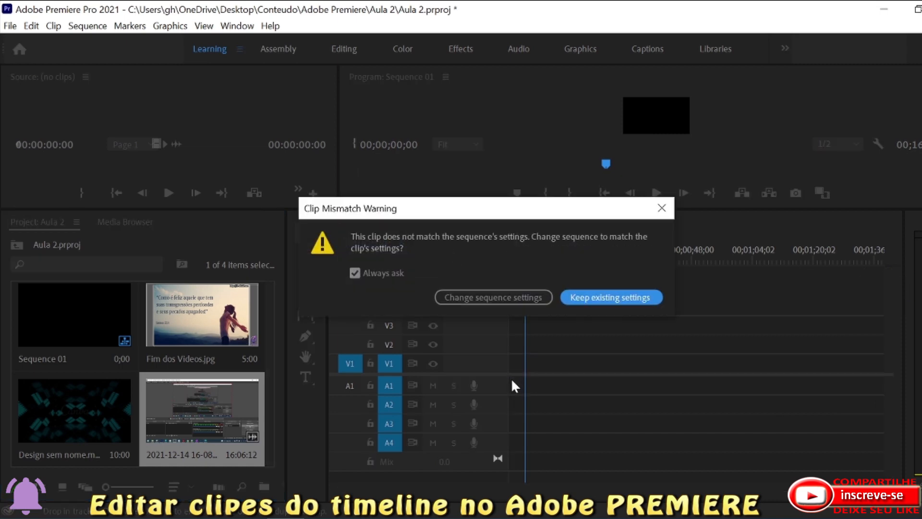
click(614, 297)
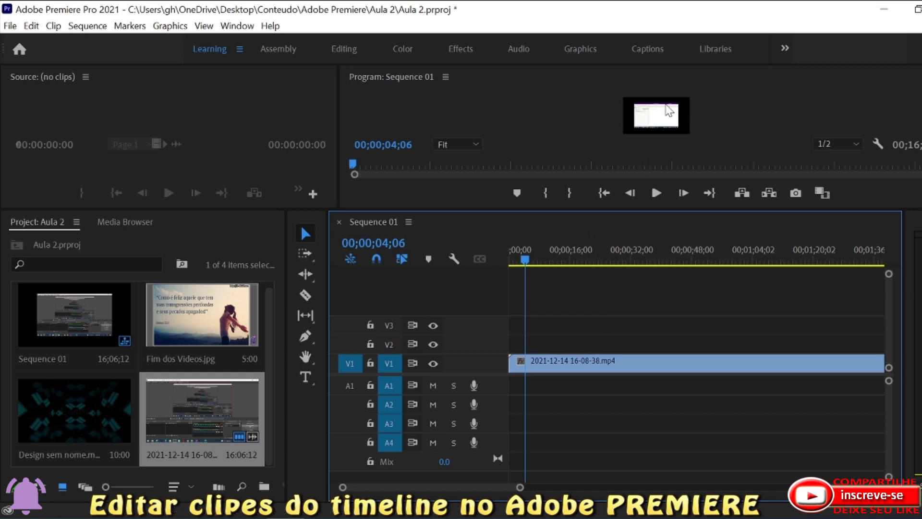
click(665, 118)
click(665, 118)
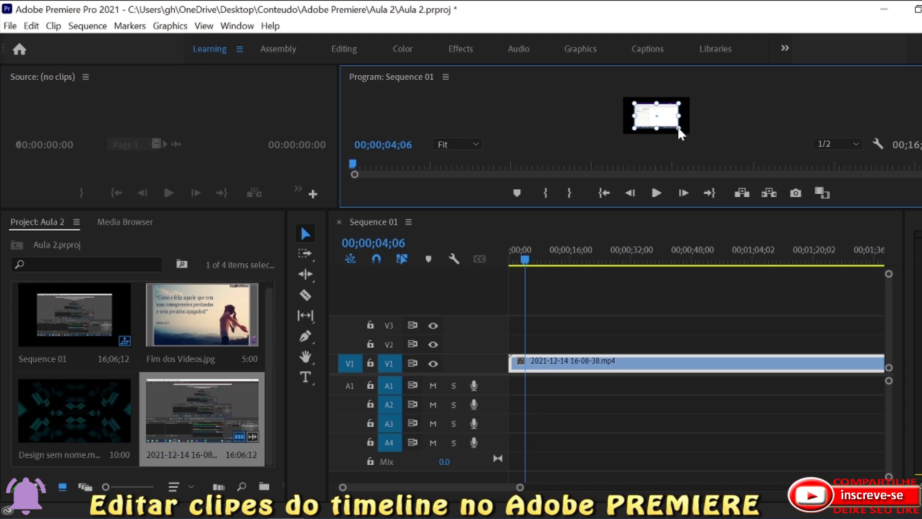
drag(678, 127, 685, 135)
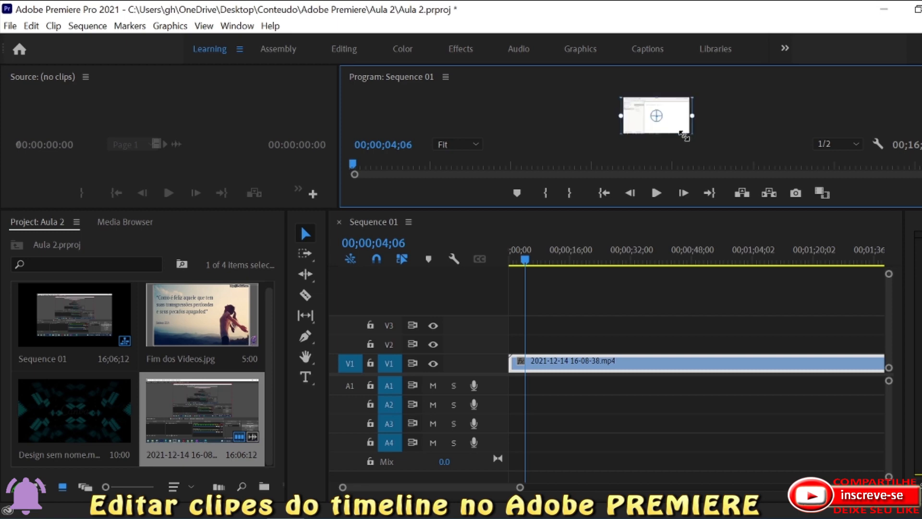
Enlarge the Program Monitor area above the timeline and magnify its preview to 50%, trying 10% and 25% on the way.
click(446, 145)
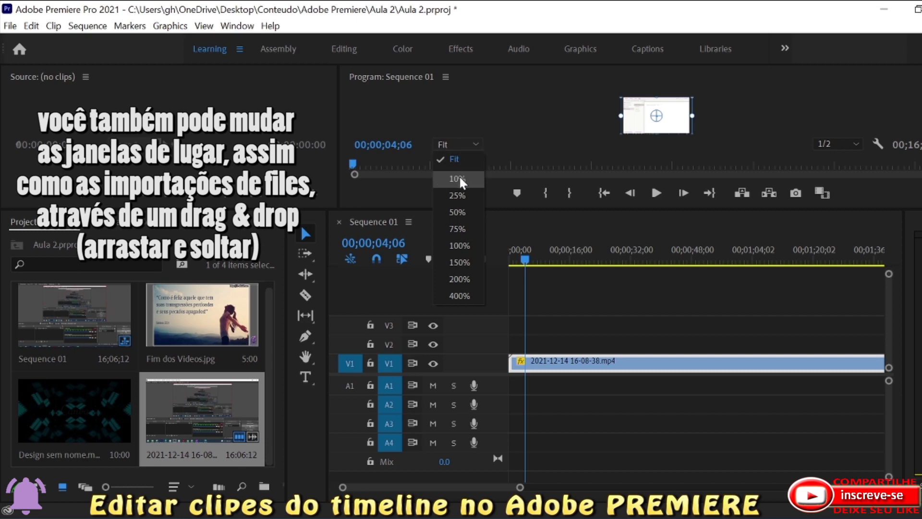
click(459, 179)
click(450, 142)
click(458, 194)
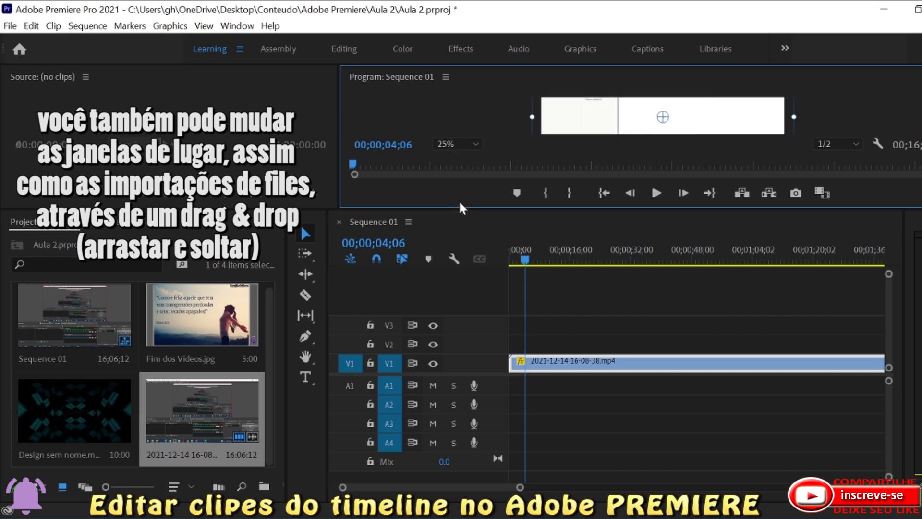
drag(428, 209, 428, 280)
click(460, 215)
click(459, 280)
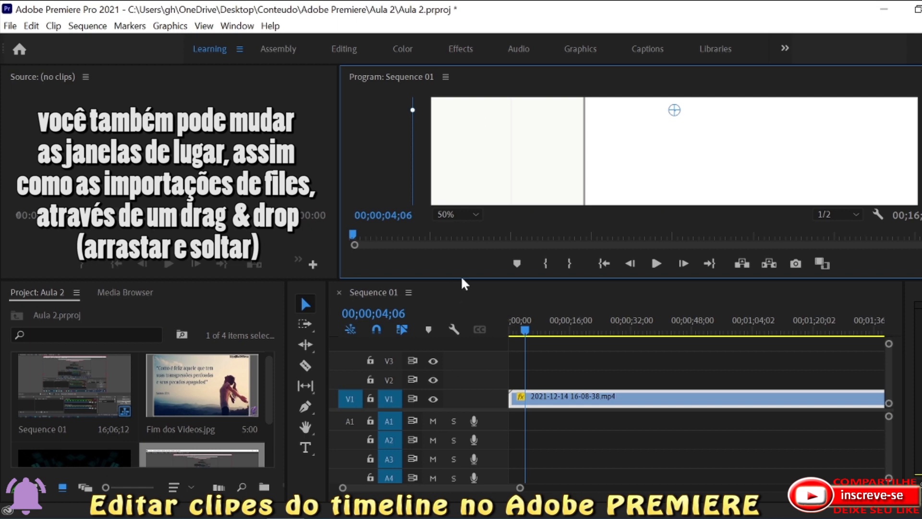
scroll(674, 151, up, 4)
scroll(674, 151, down, 5)
scroll(674, 151, up, 4)
scroll(800, 132, down, 3)
scroll(801, 132, up, 3)
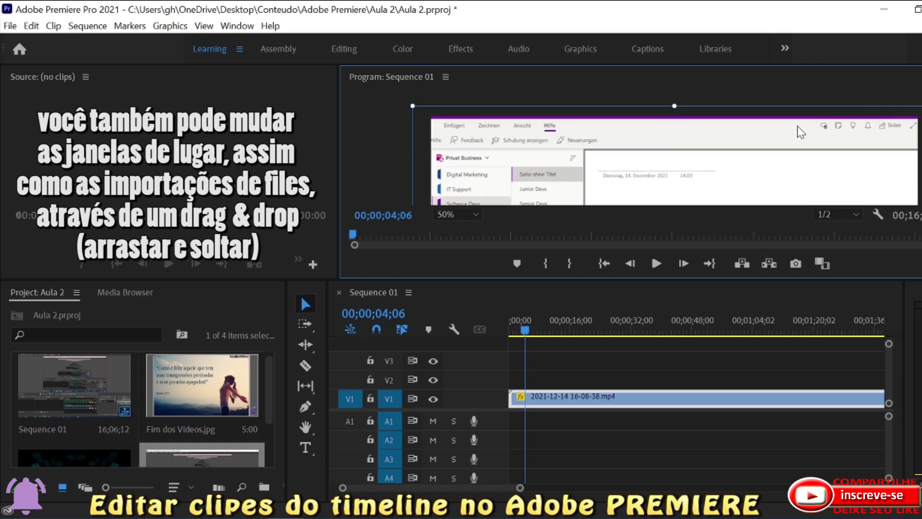
drag(674, 106, 676, 113)
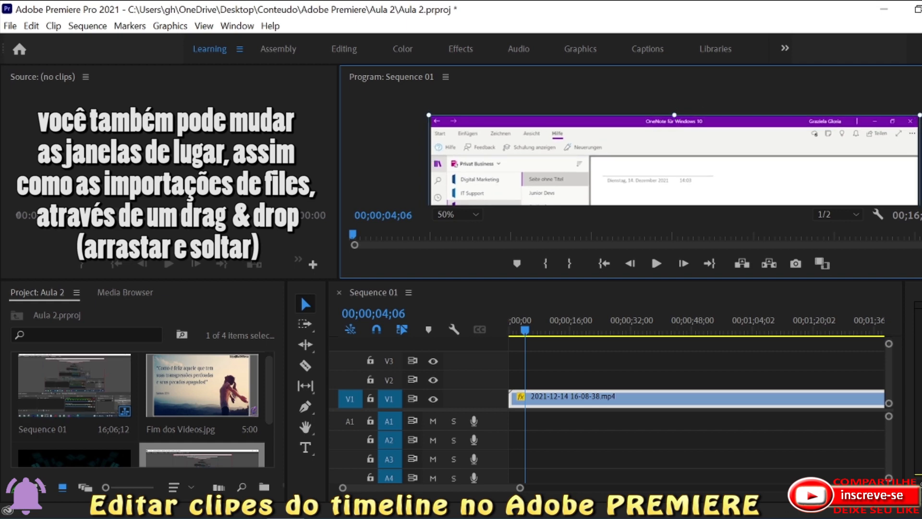
scroll(674, 151, down, 5)
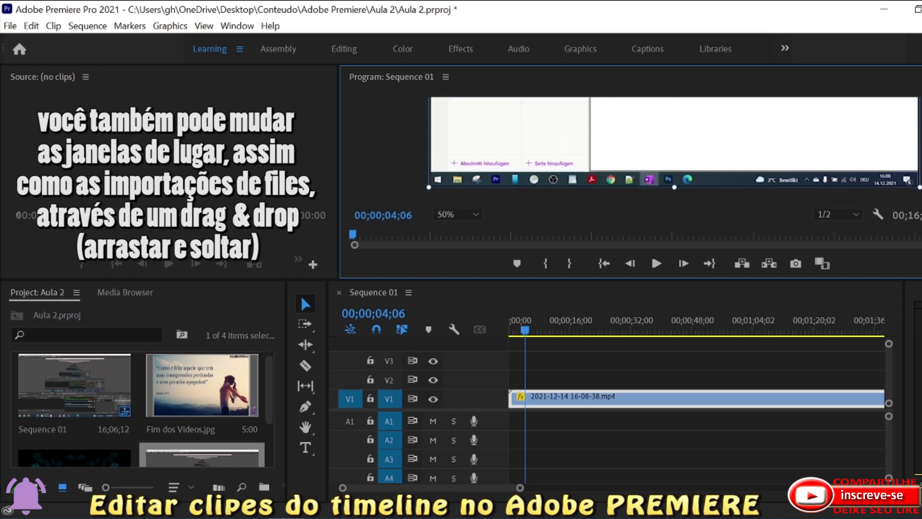
scroll(674, 151, up, 5)
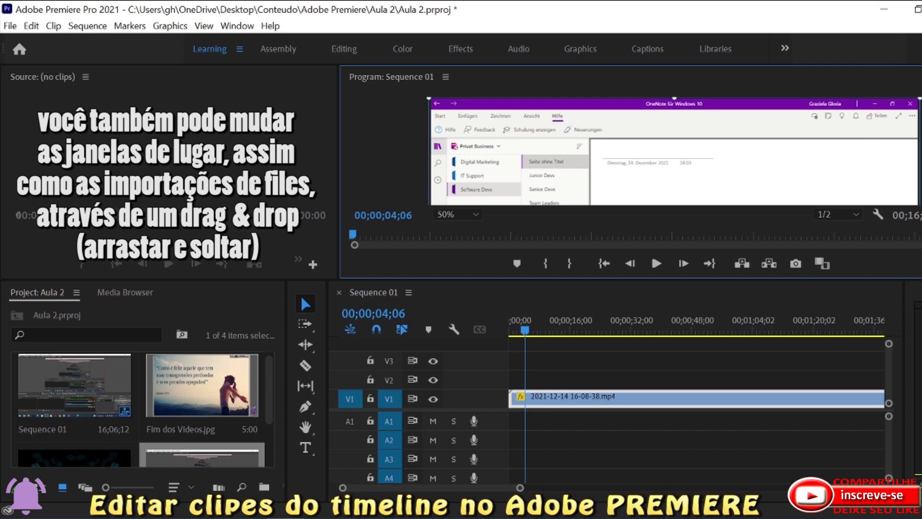
scroll(675, 151, up, 1)
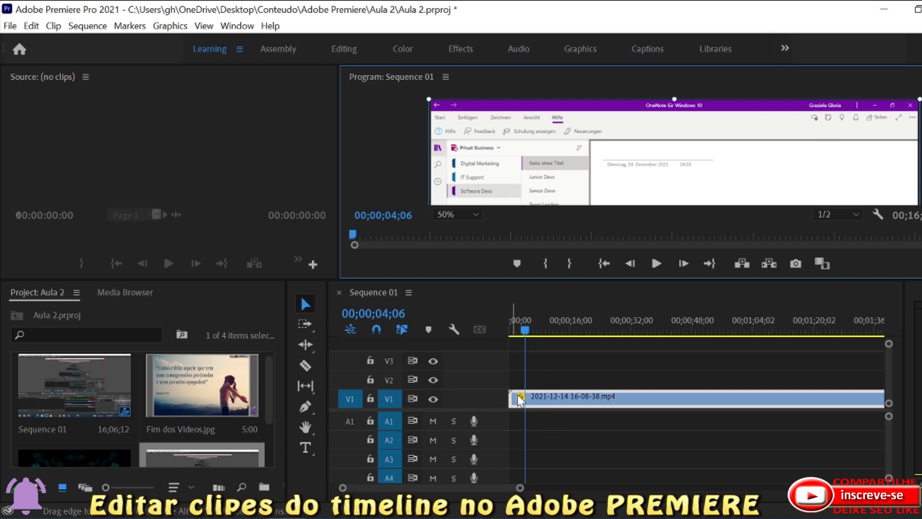
Return the playhead to the start of the sequence at 00;00;00;00 and widen the visible time range.
mouse_move(523, 327)
mouse_down()
mouse_move(502, 330)
mouse_move(512, 335)
mouse_up()
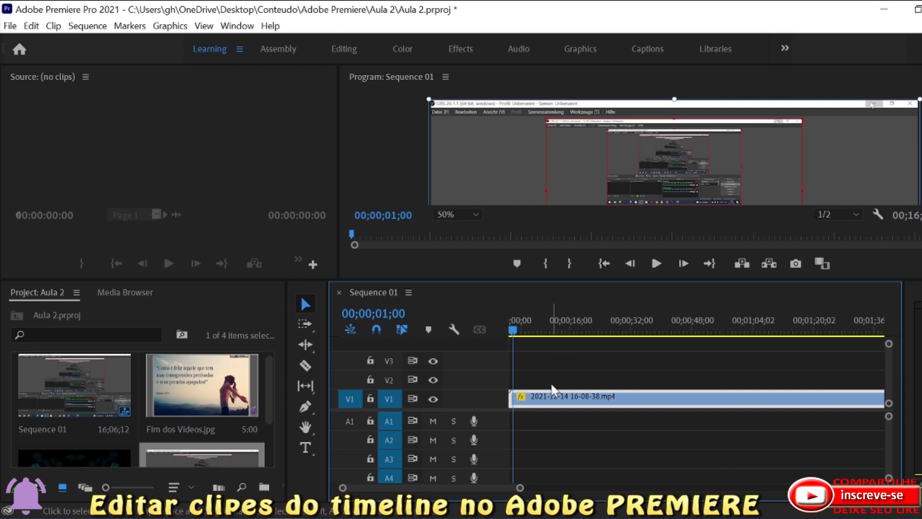
drag(520, 487, 503, 487)
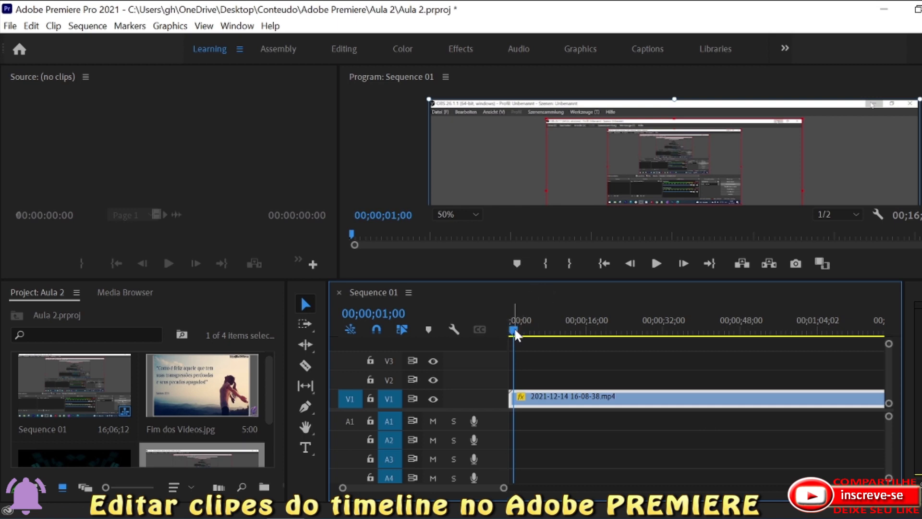
drag(514, 331, 490, 333)
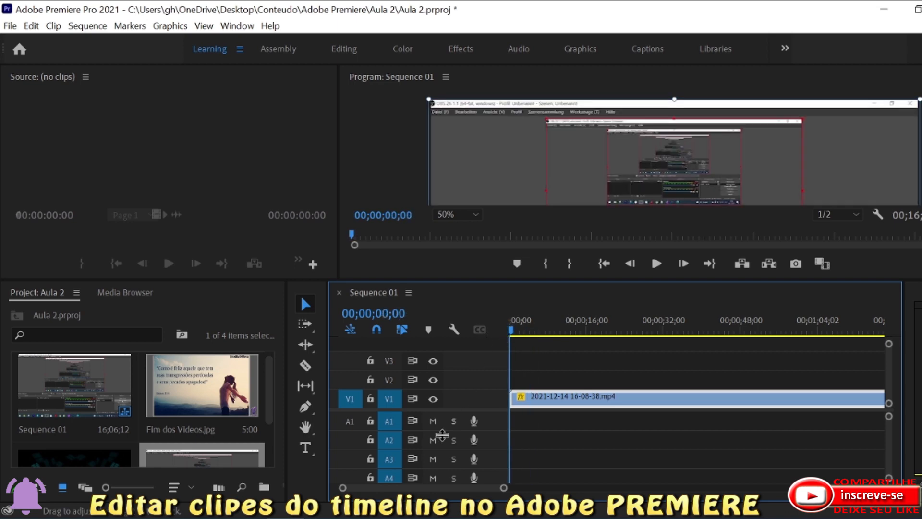
drag(504, 488, 572, 488)
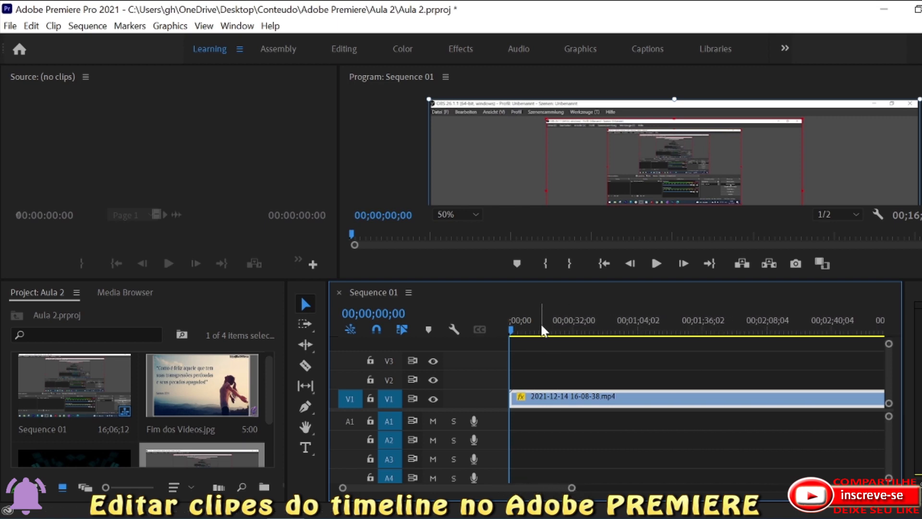
drag(509, 329, 512, 331)
drag(572, 488, 447, 485)
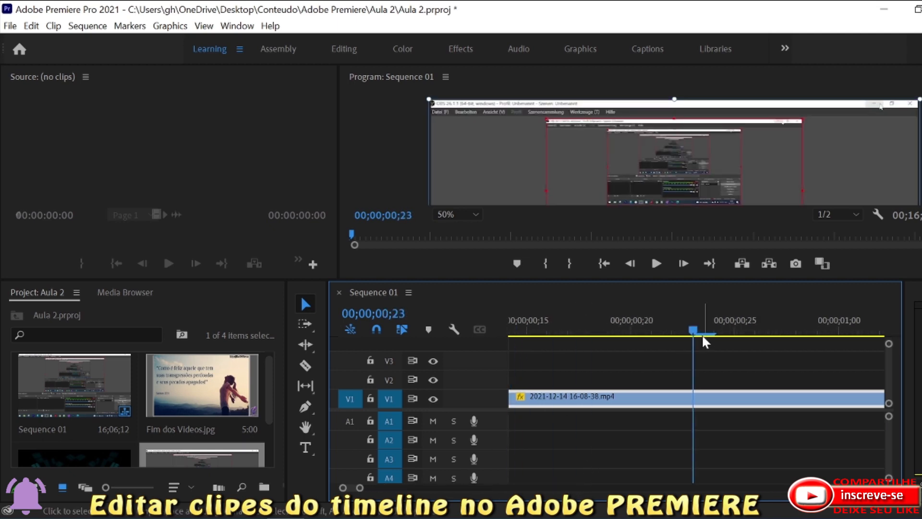
drag(361, 487, 455, 491)
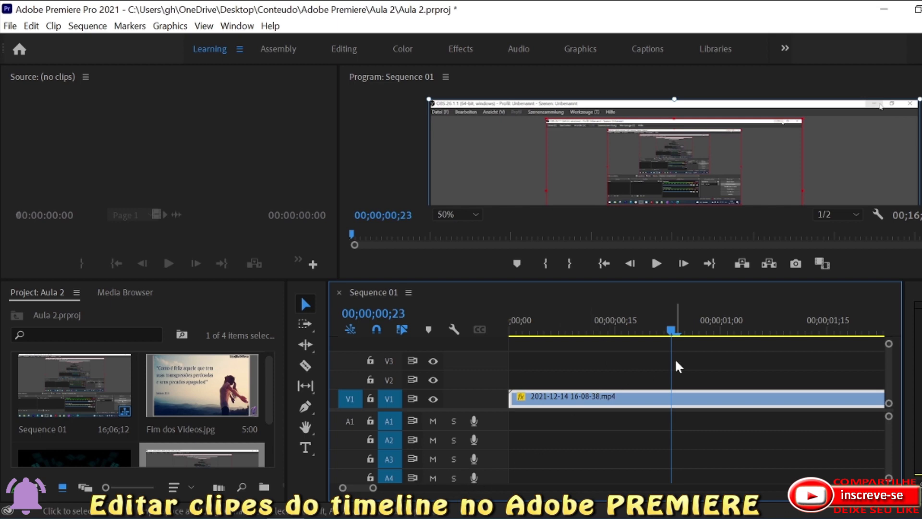
drag(669, 331, 777, 345)
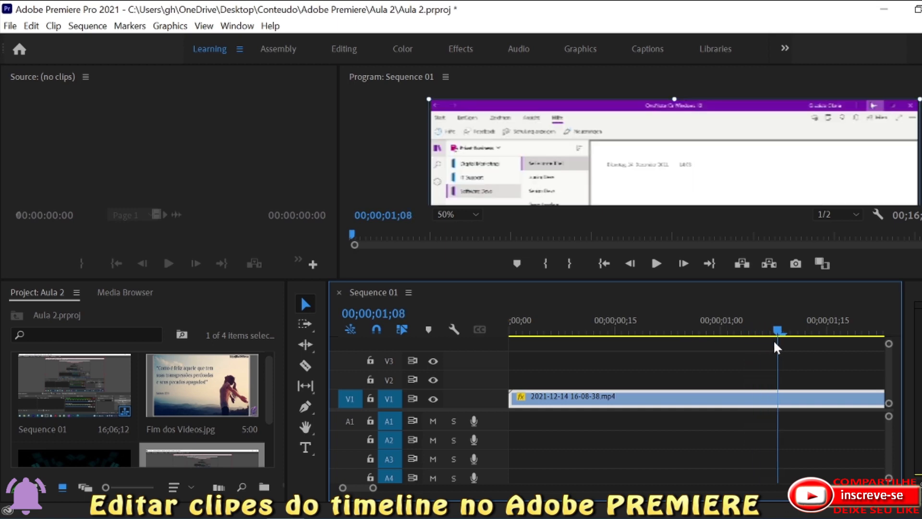
click(308, 367)
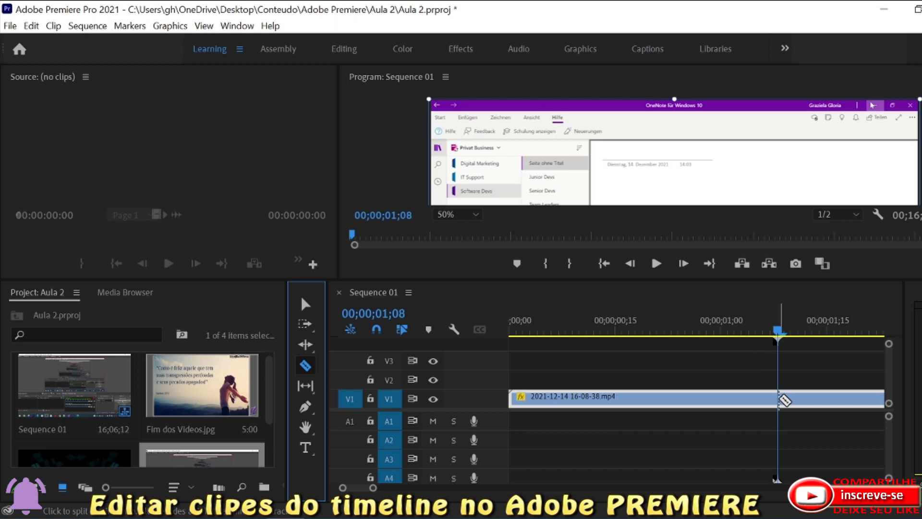
click(779, 398)
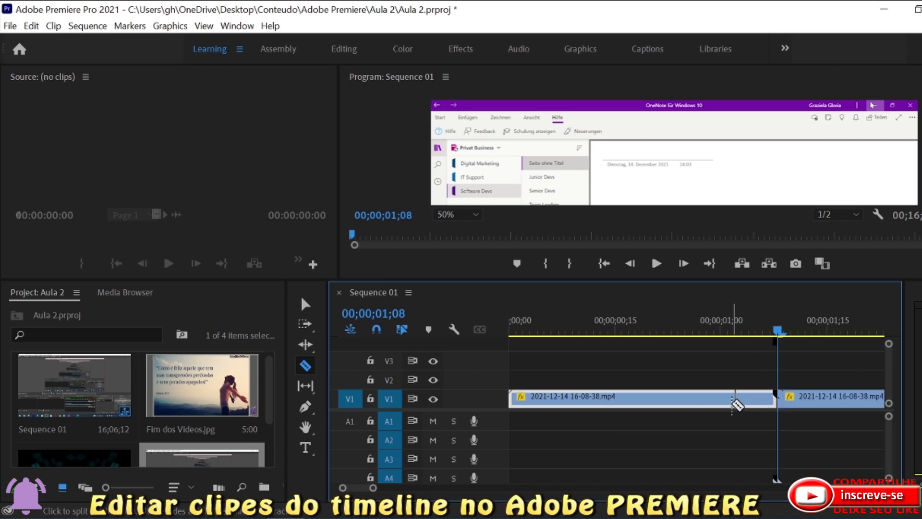
right_click(788, 398)
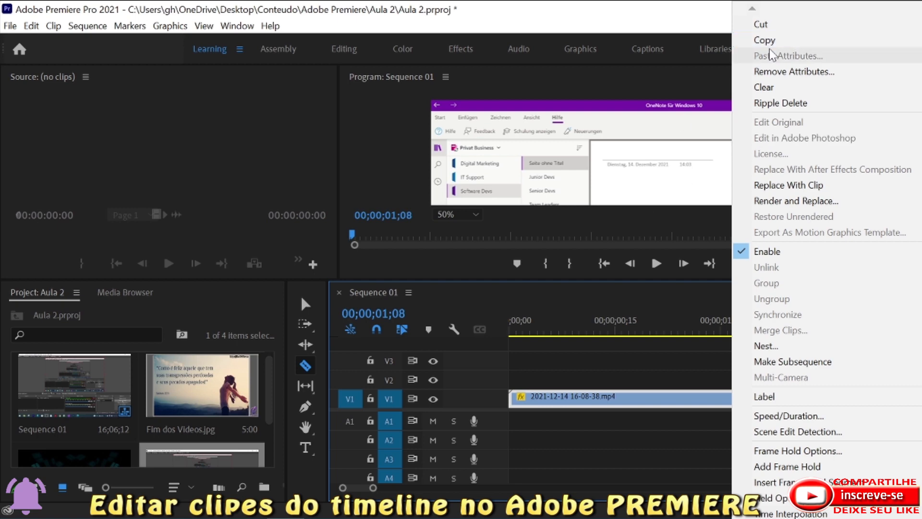
click(657, 365)
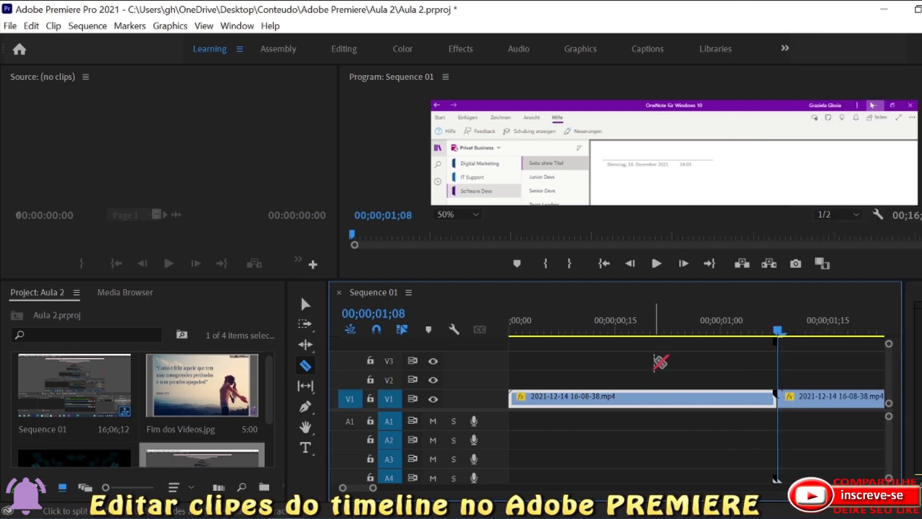
Place Design sem nome.mp4 at the start of track V2 and set the Program Monitor preview zoom to Fit.
click(301, 308)
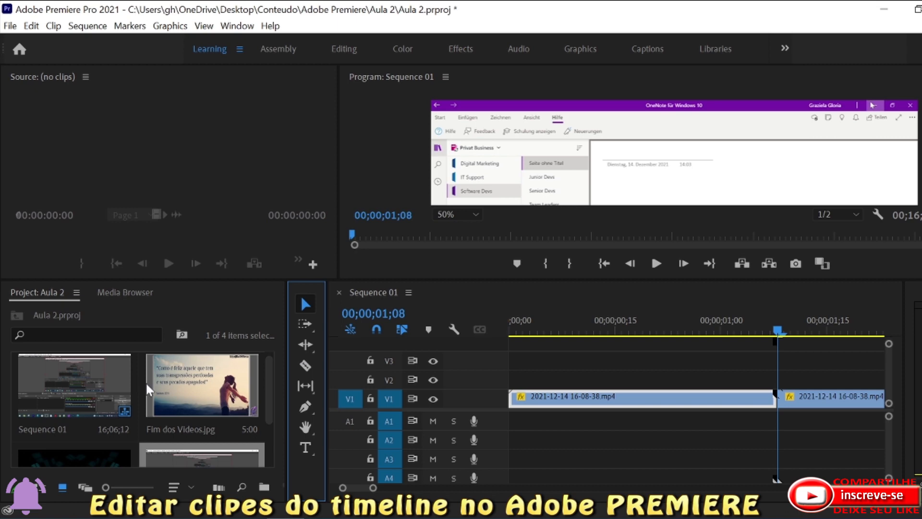
drag(272, 378, 269, 424)
drag(82, 421, 518, 382)
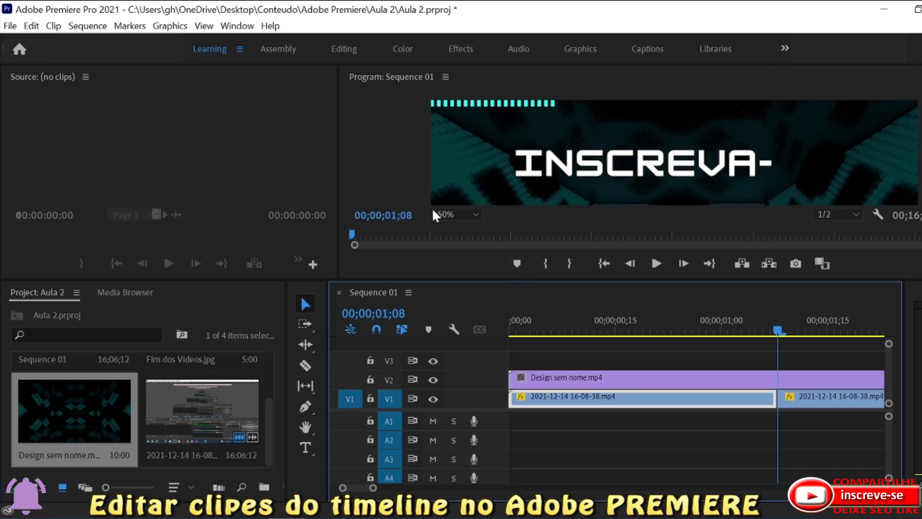
click(445, 212)
click(454, 233)
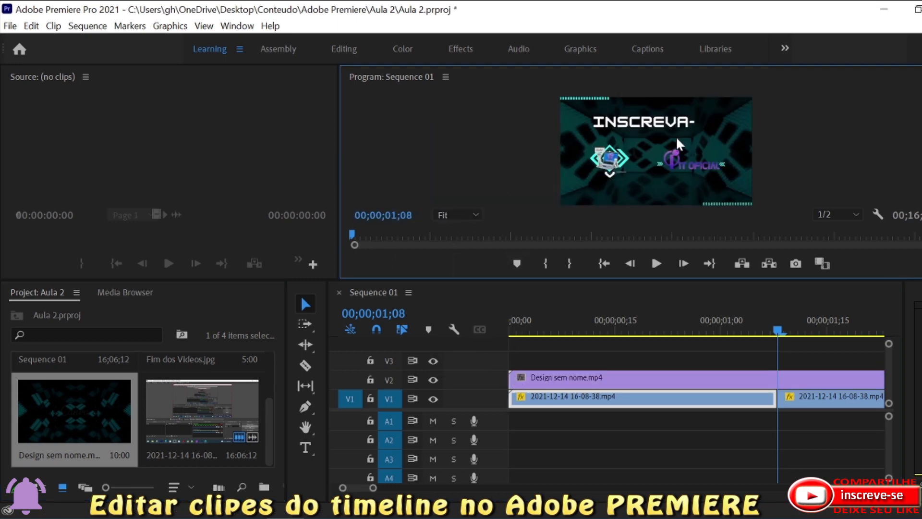
Split the Design sem nome.mp4 clip on track V2 at about 00;00;04;11 with the Razor tool.
drag(777, 329, 858, 342)
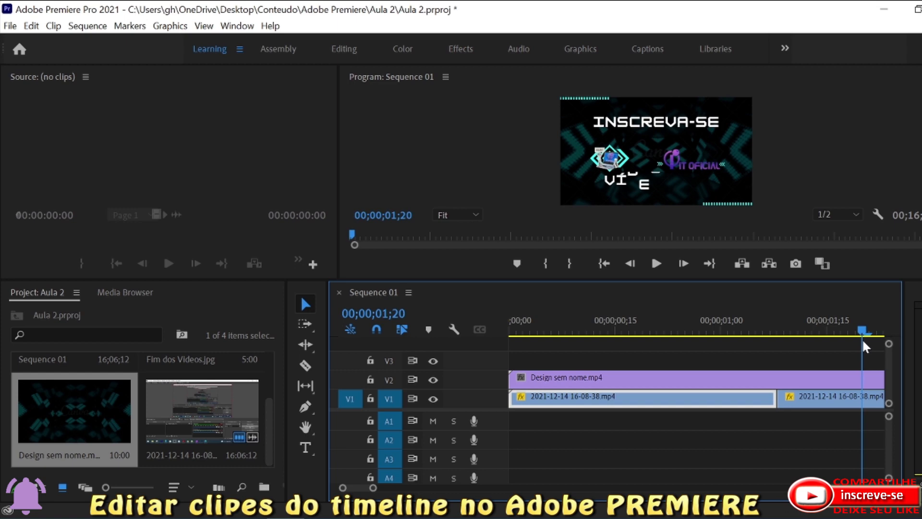
drag(862, 341, 850, 345)
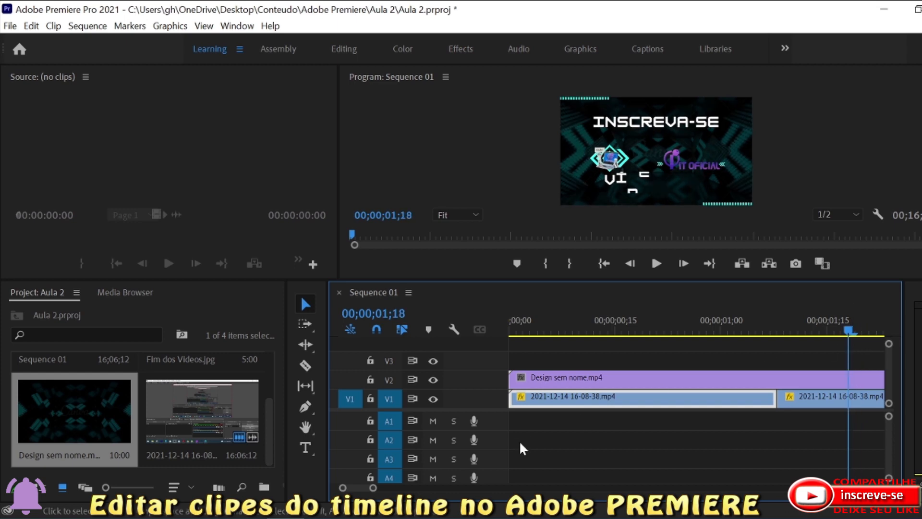
drag(373, 489, 390, 489)
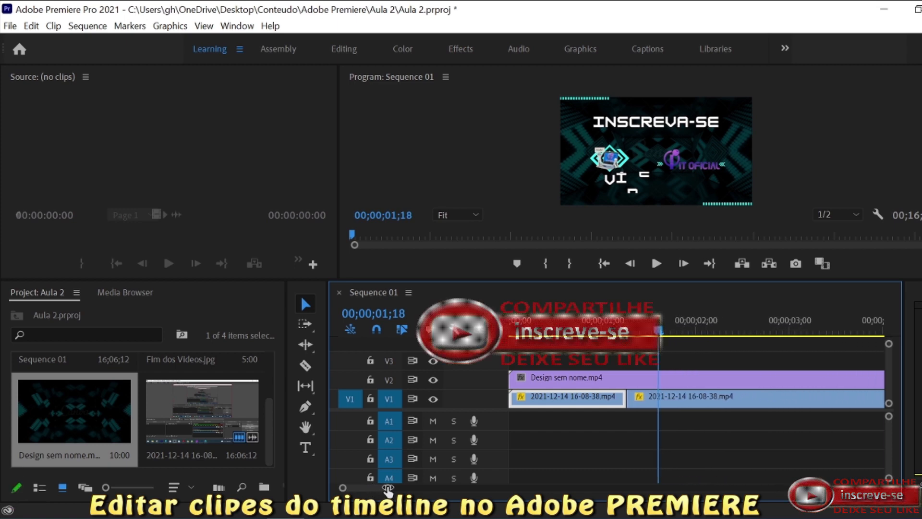
drag(644, 329, 836, 336)
drag(389, 489, 424, 489)
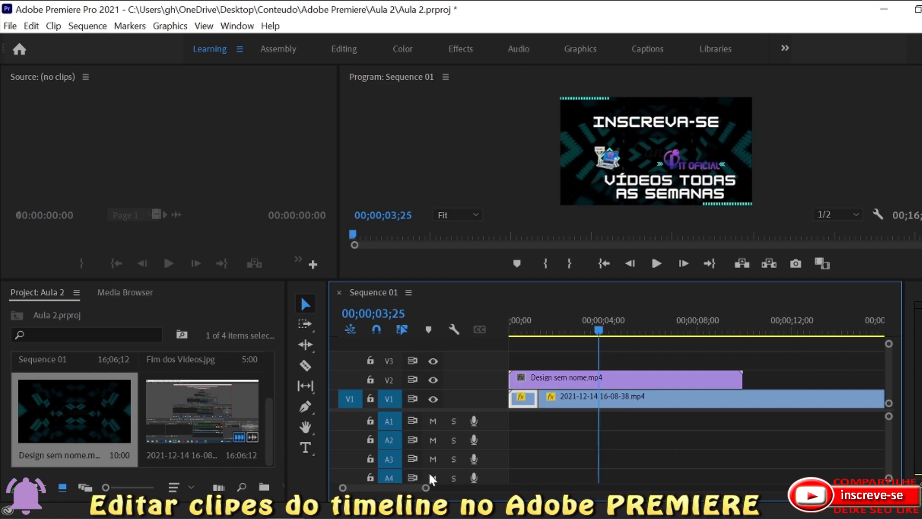
mouse_move(597, 330)
mouse_down()
mouse_move(608, 331)
mouse_move(575, 331)
mouse_move(603, 332)
mouse_up()
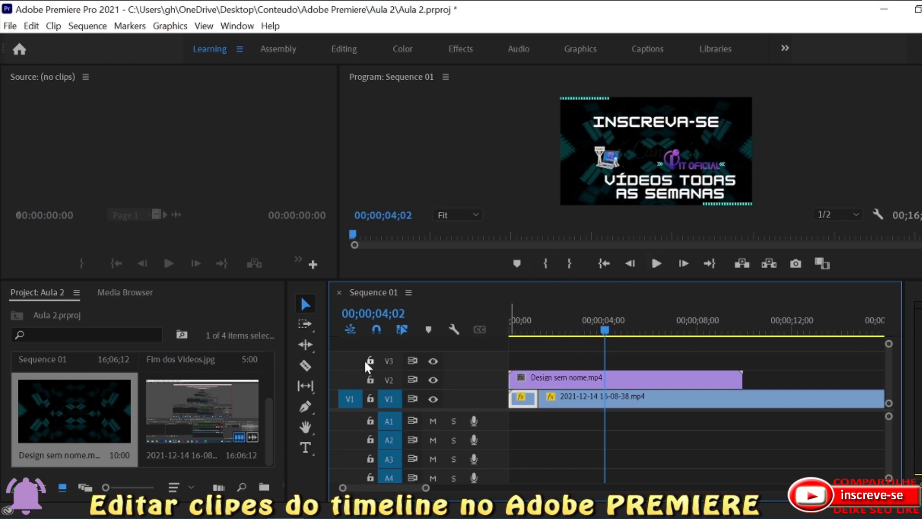
click(305, 364)
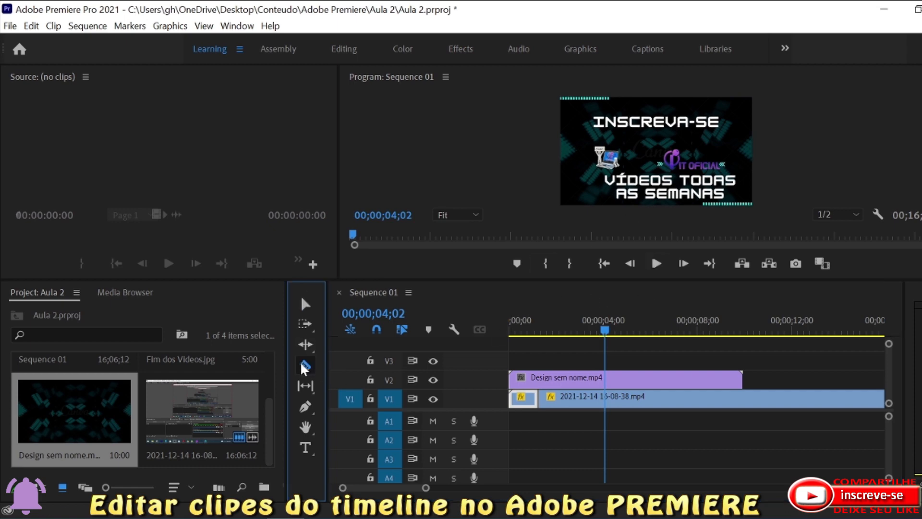
click(615, 378)
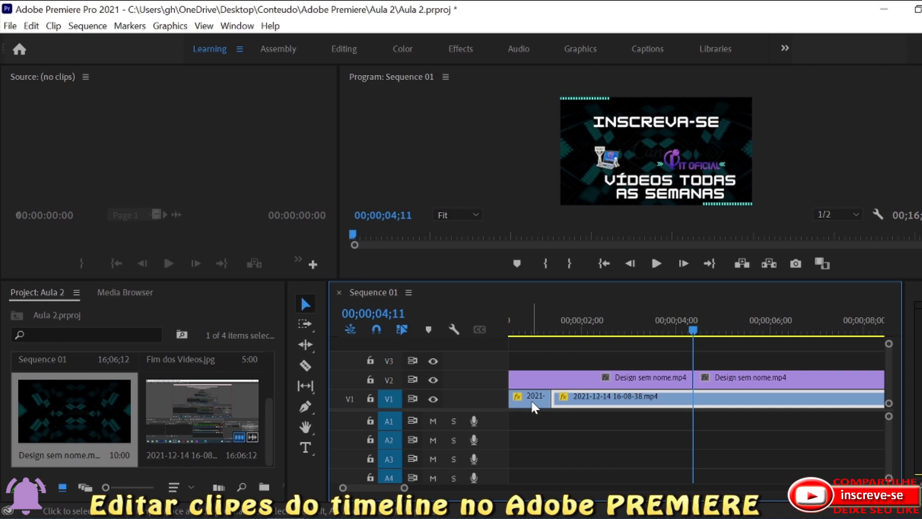
Ripple delete the second part of Design sem nome.mp4 from track V2.
right_click(531, 396)
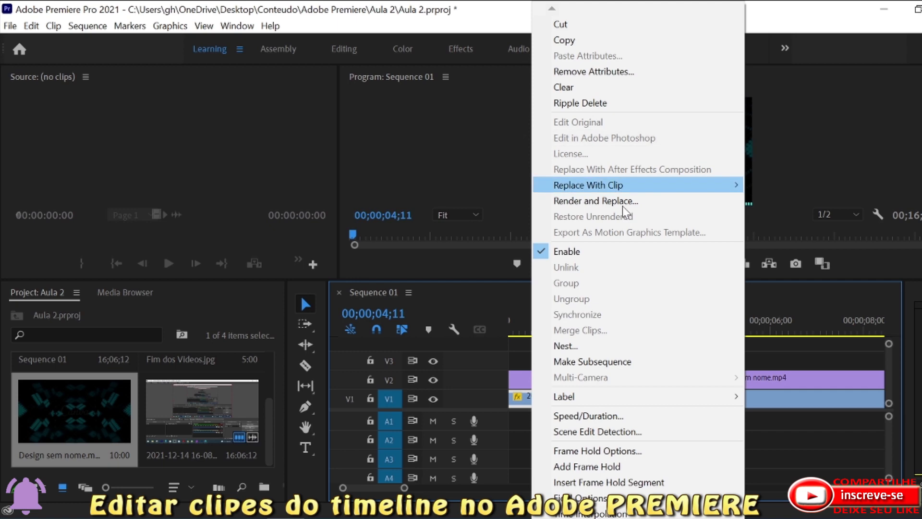
click(774, 377)
right_click(774, 376)
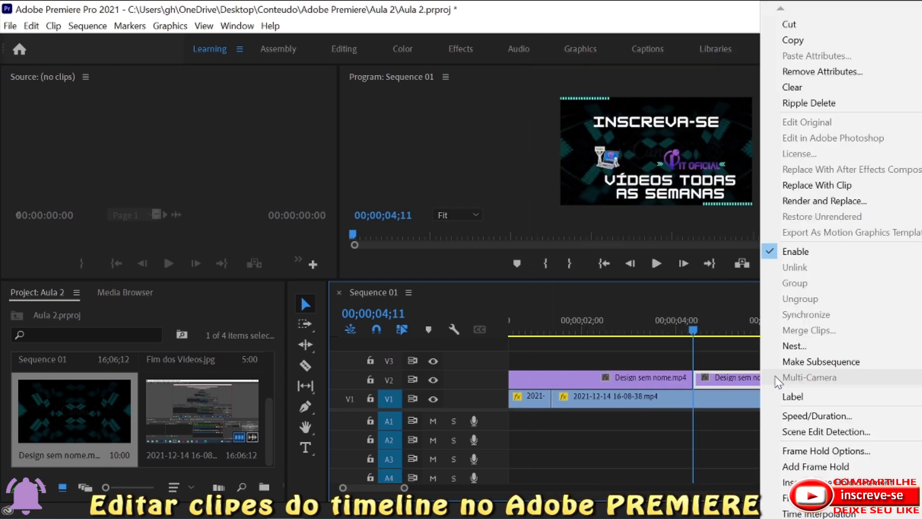
click(816, 105)
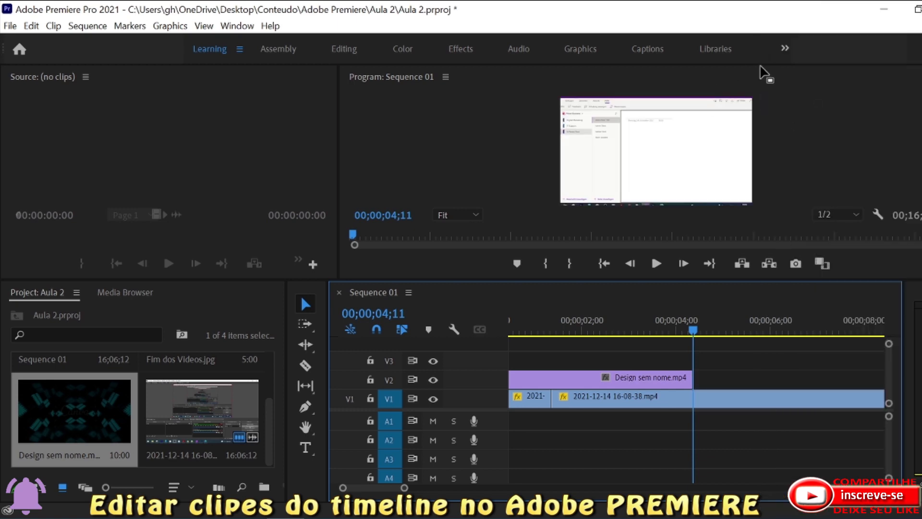
right_click(545, 402)
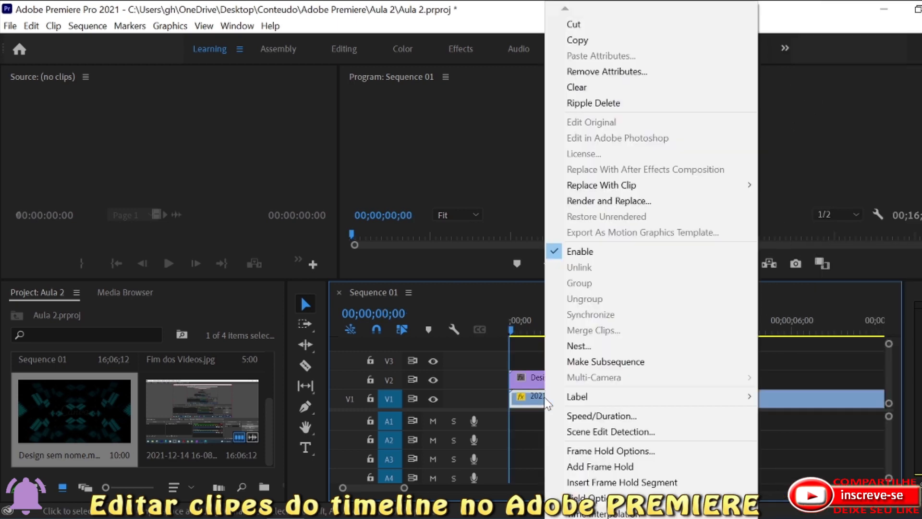
click(592, 103)
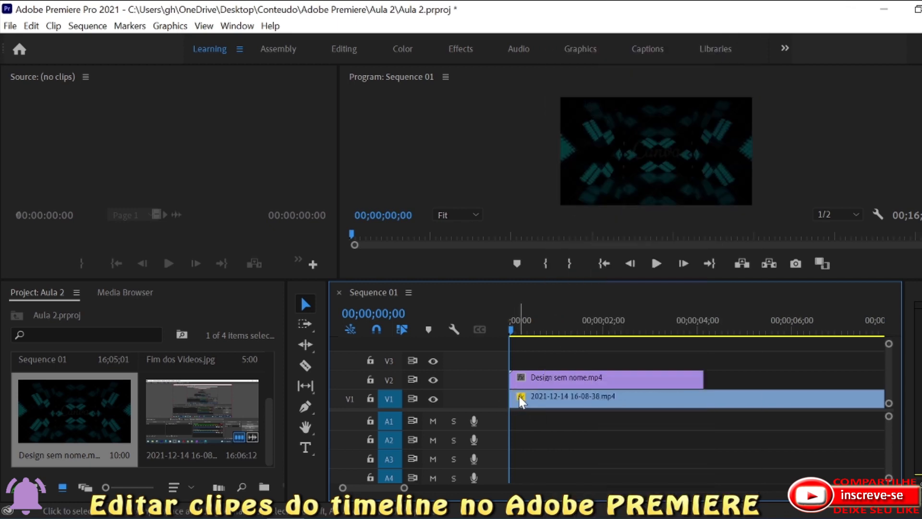
key(ctrl+z)
click(561, 397)
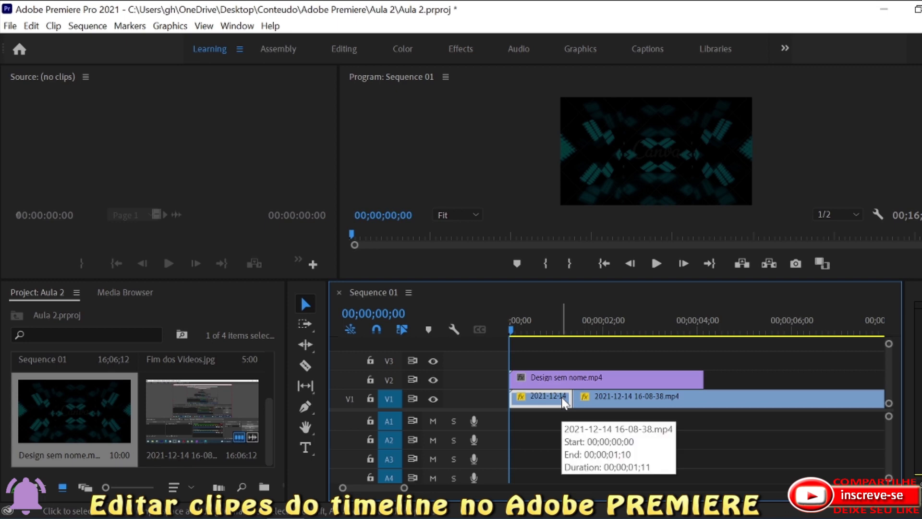
key(Delete)
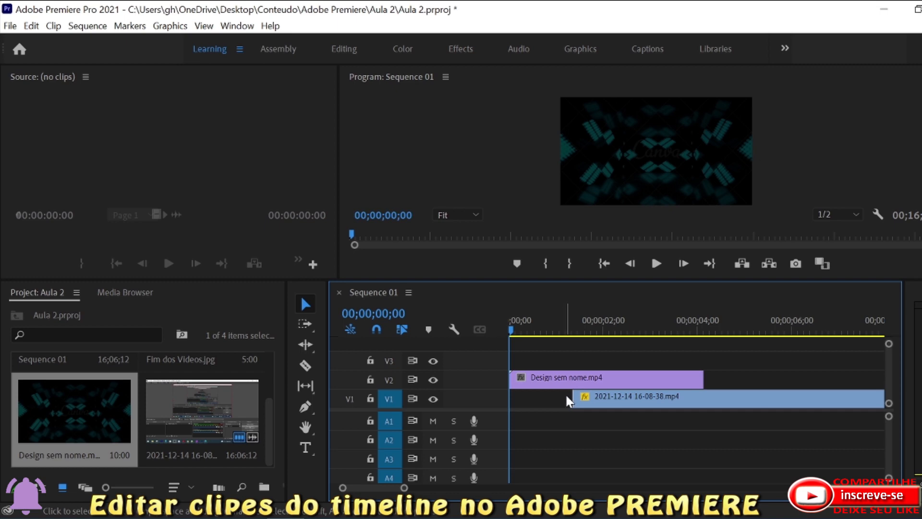
click(611, 381)
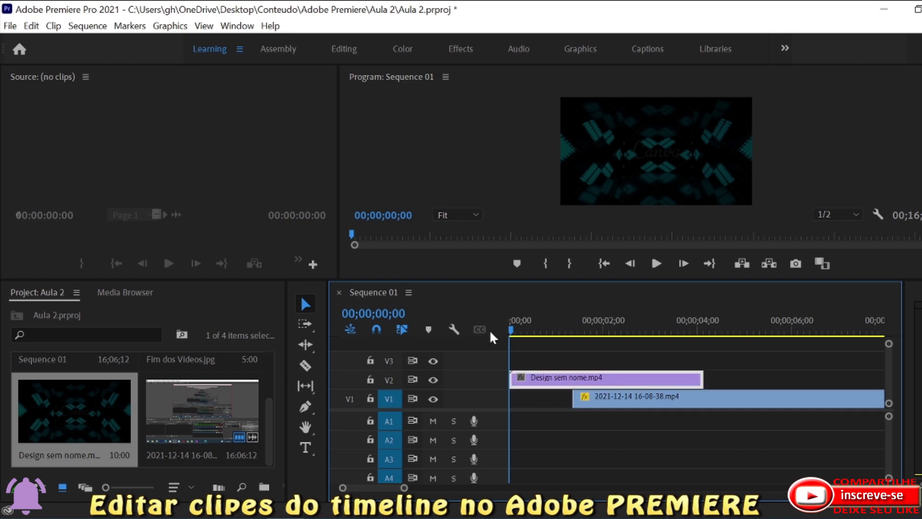
drag(510, 331, 623, 347)
click(642, 398)
drag(641, 404, 768, 401)
drag(665, 379, 666, 399)
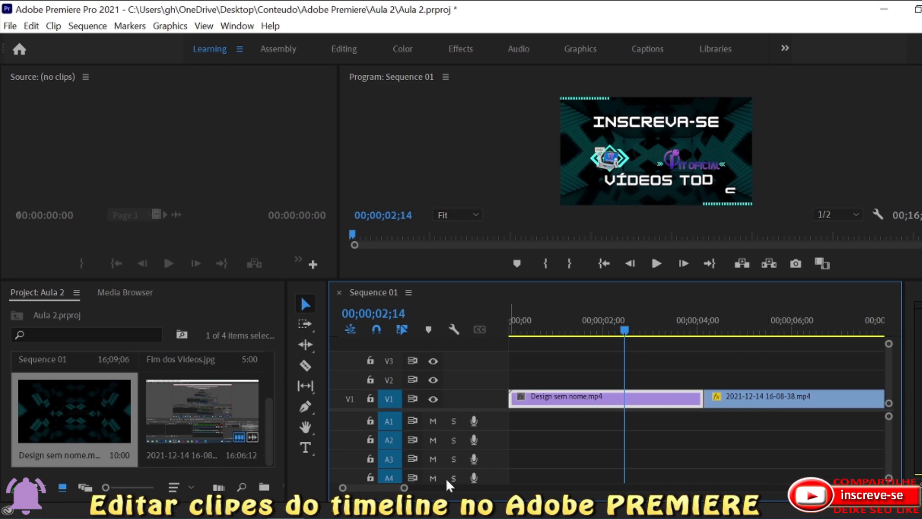
drag(405, 488, 471, 490)
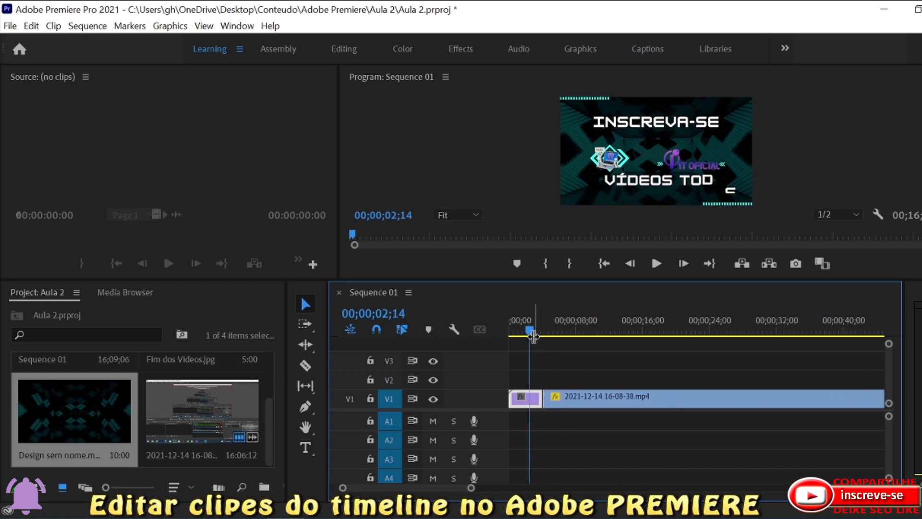
drag(471, 489, 496, 490)
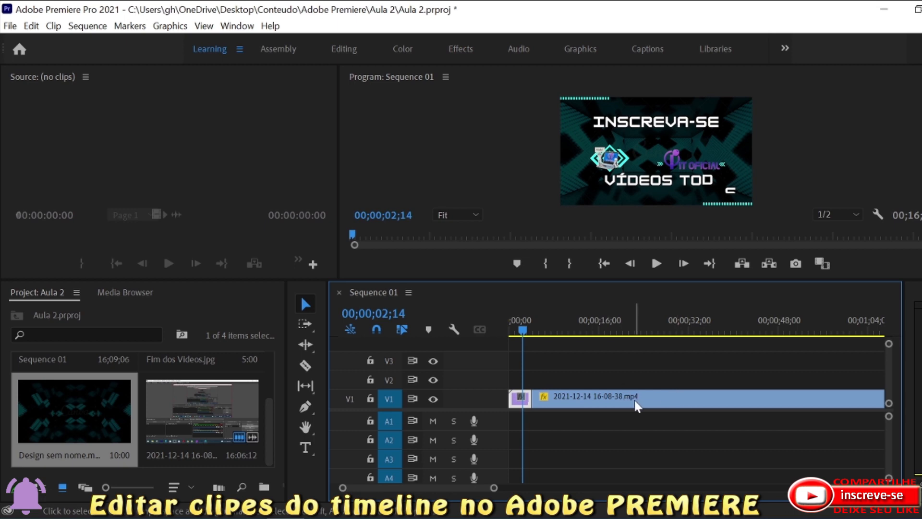
drag(494, 490, 515, 489)
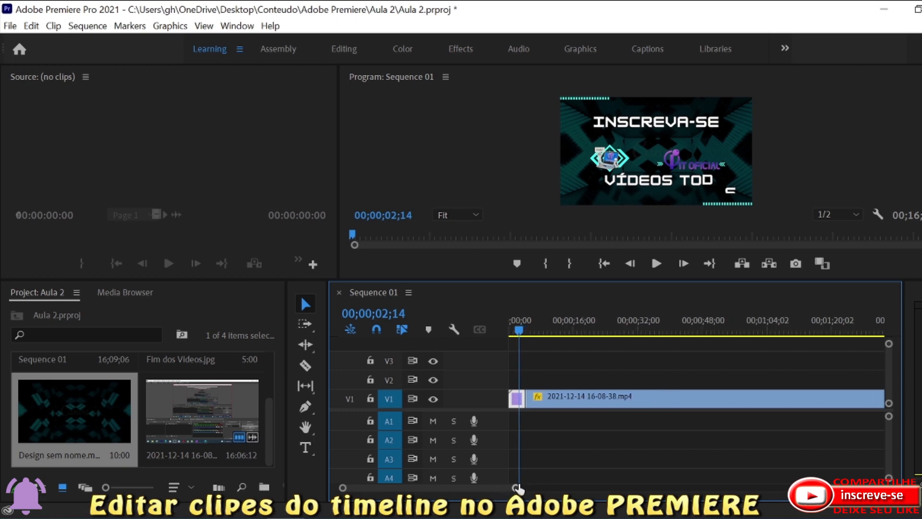
drag(517, 330, 795, 354)
click(621, 345)
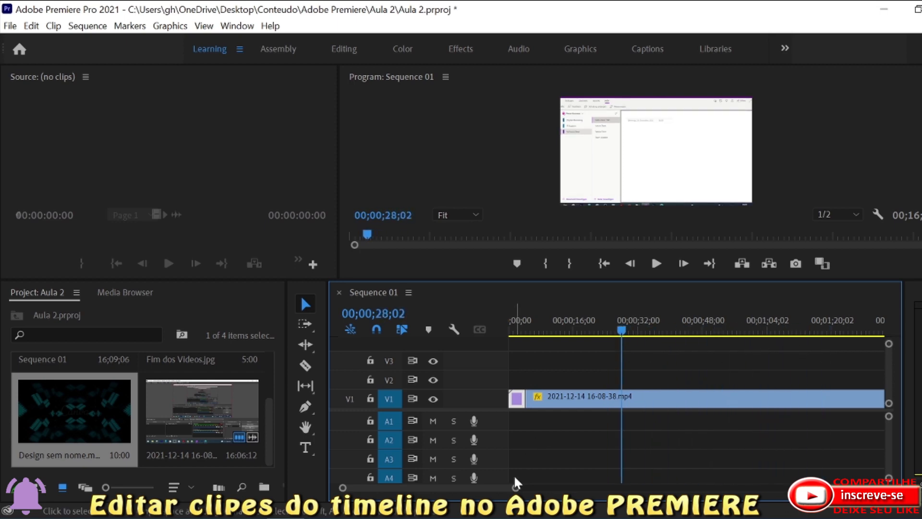
drag(515, 488, 669, 488)
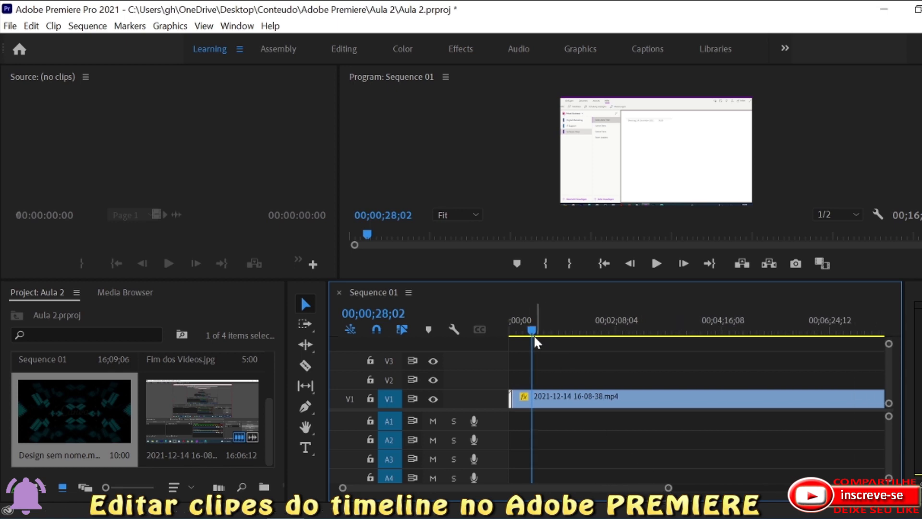
drag(530, 331, 638, 353)
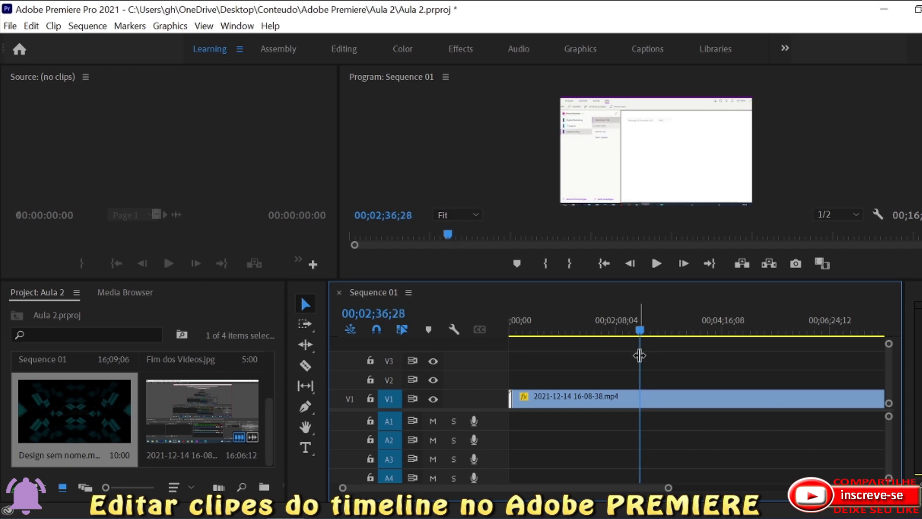
click(306, 366)
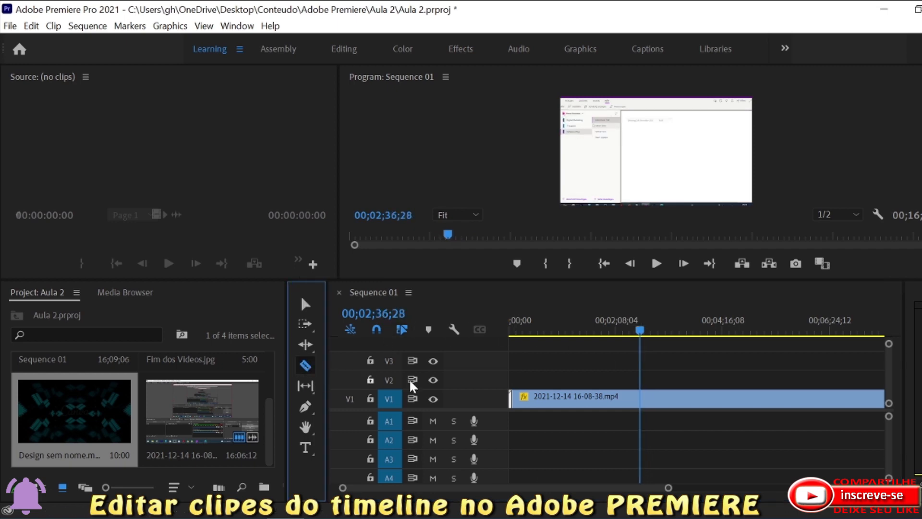
click(640, 398)
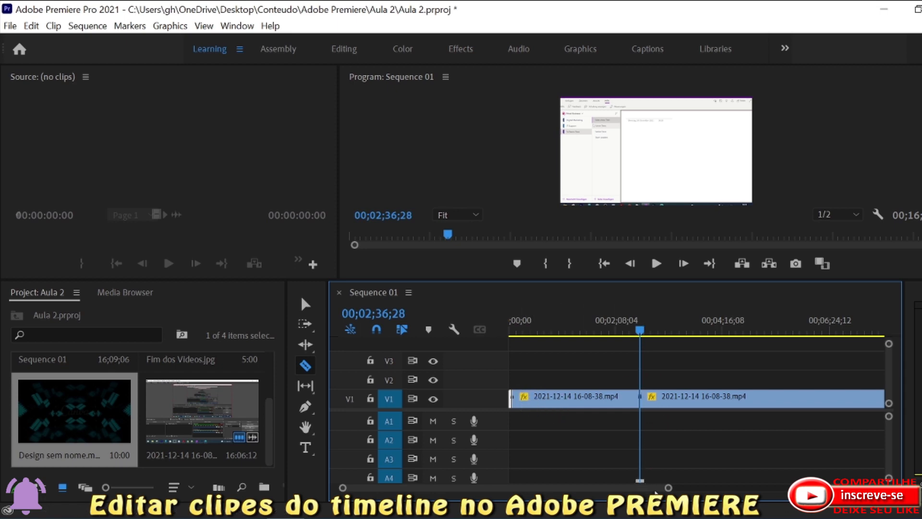
scroll(668, 489, up, 5)
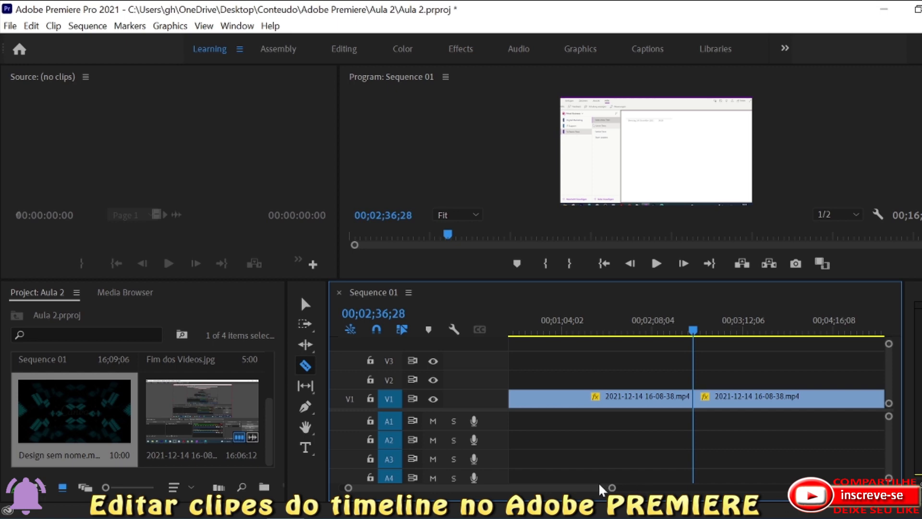
scroll(594, 486, up, 2)
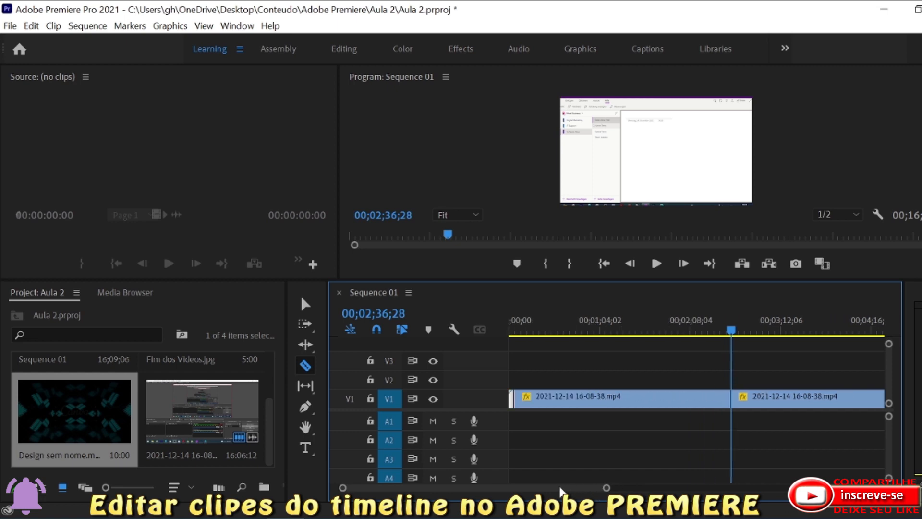
click(523, 399)
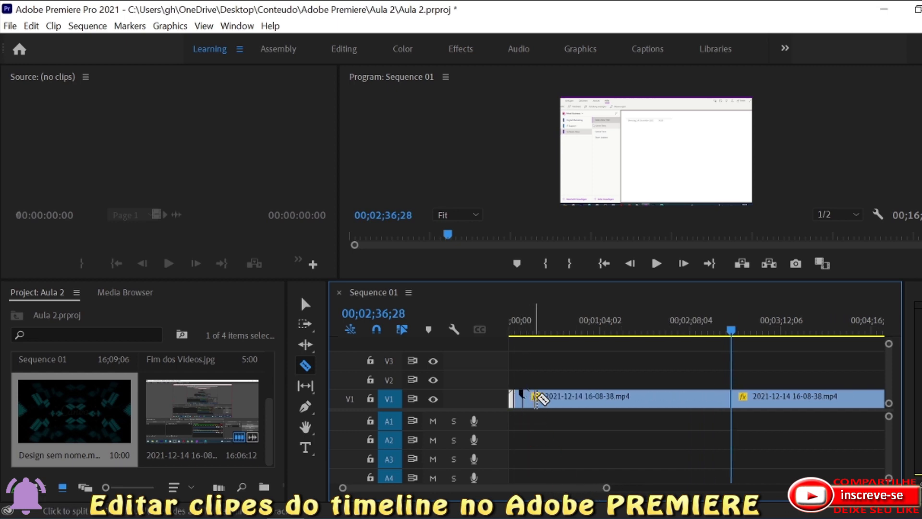
right_click(562, 400)
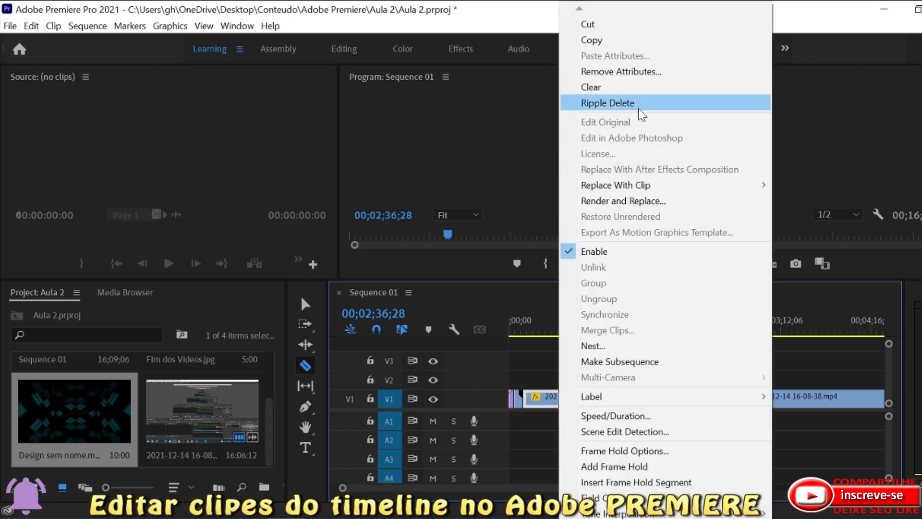
click(608, 103)
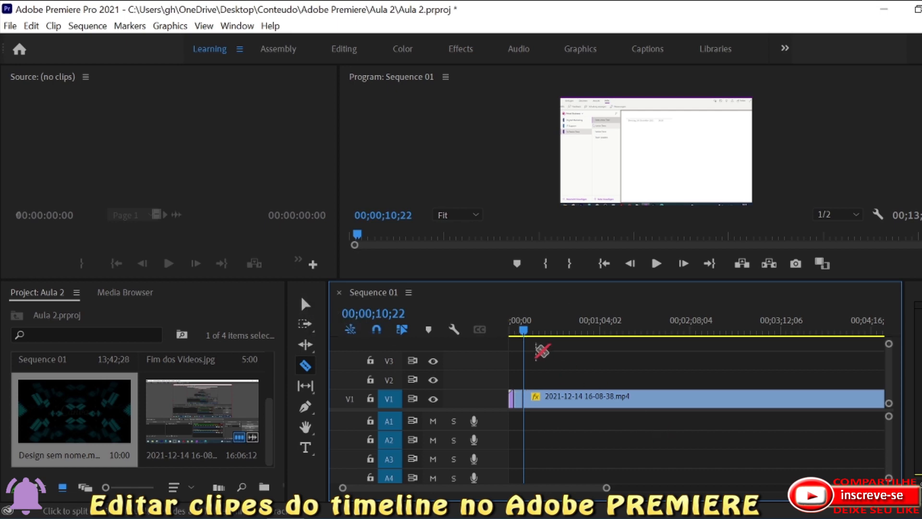
drag(523, 332, 626, 350)
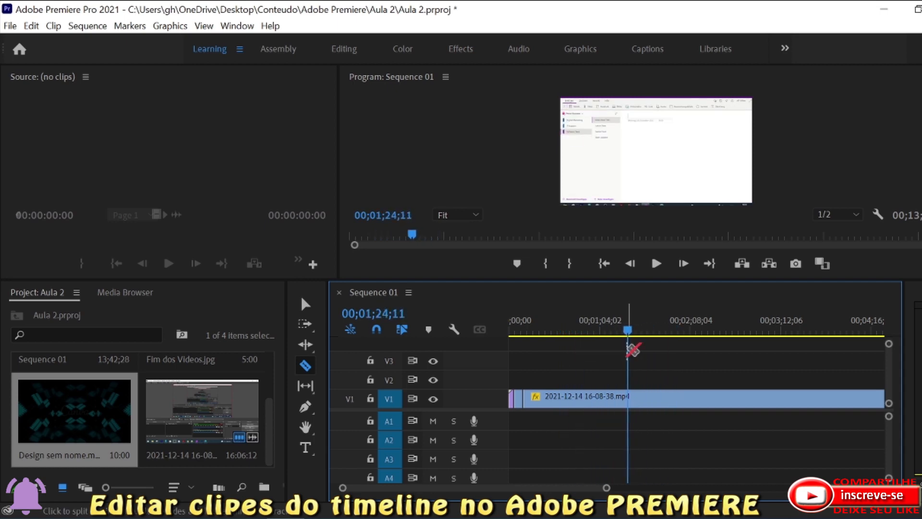
click(629, 399)
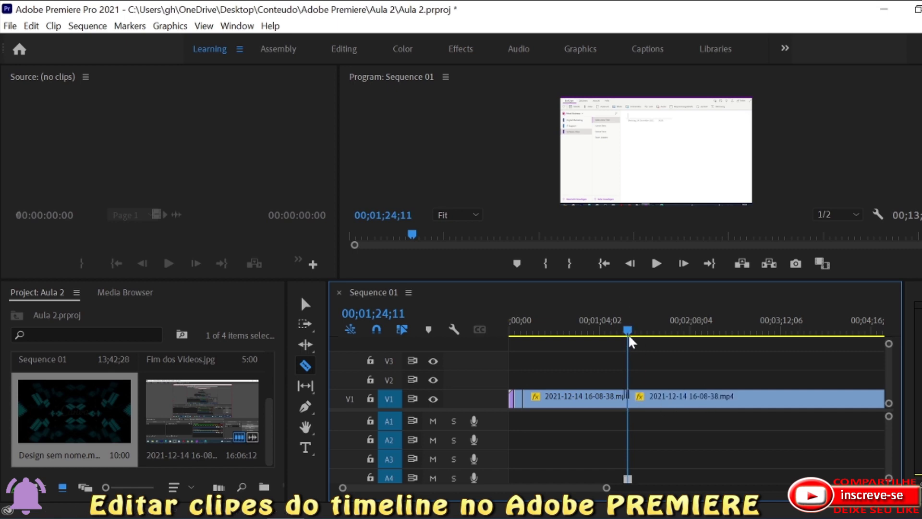
drag(629, 329, 751, 346)
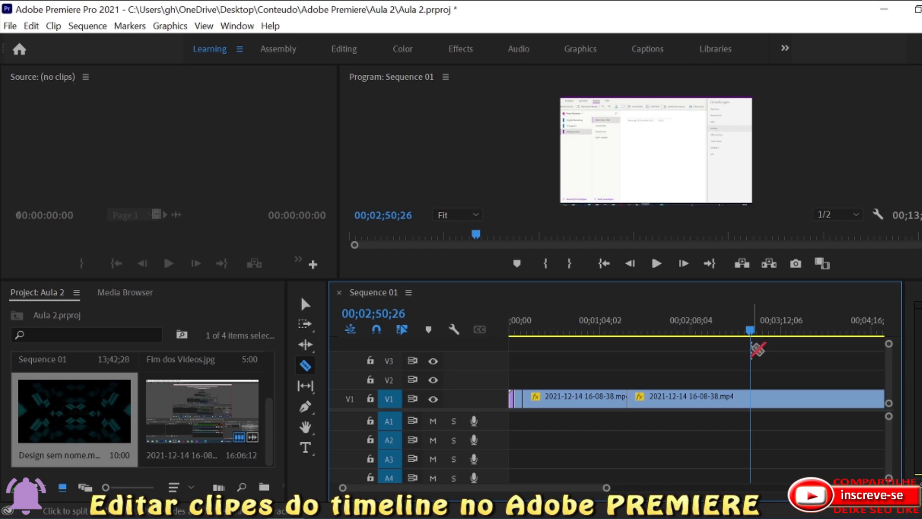
click(753, 398)
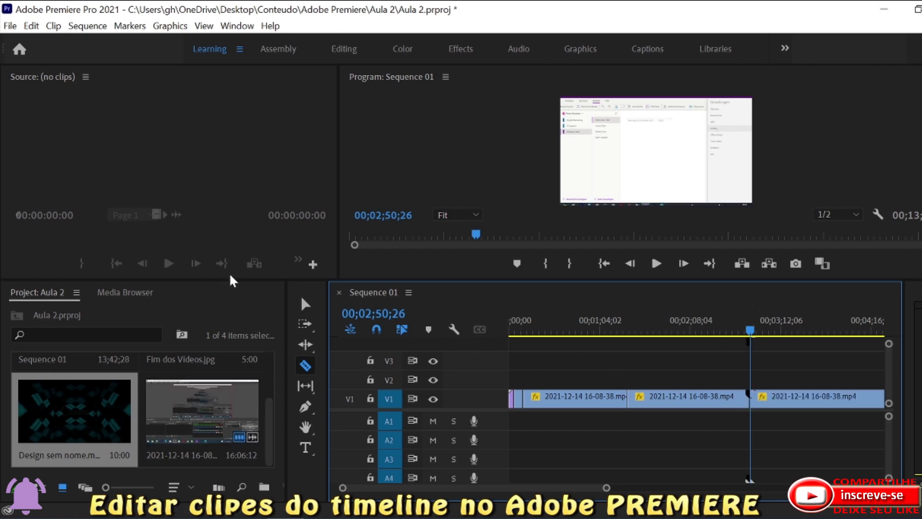
Place Fim dos Videos.jpg on V2 starting at the 00;01;24;11 cut, and select it with the Selection tool.
drag(231, 280, 238, 250)
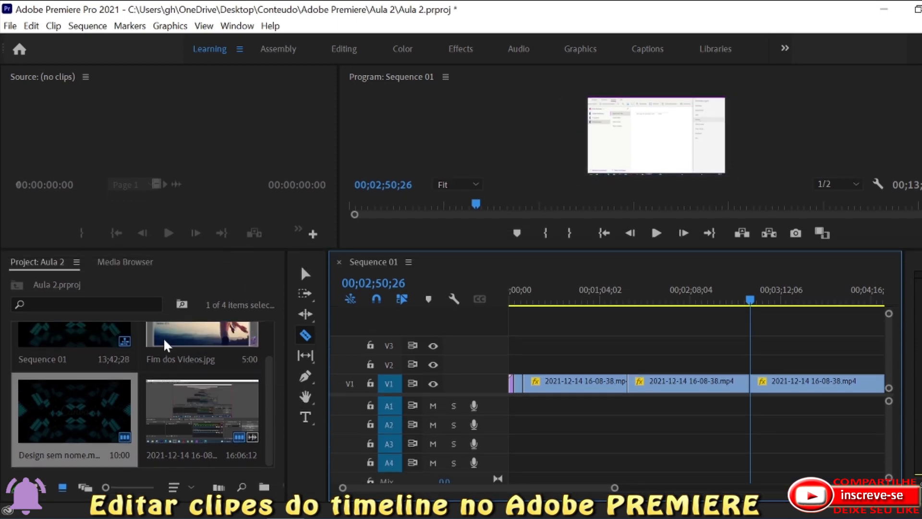
drag(163, 339, 631, 364)
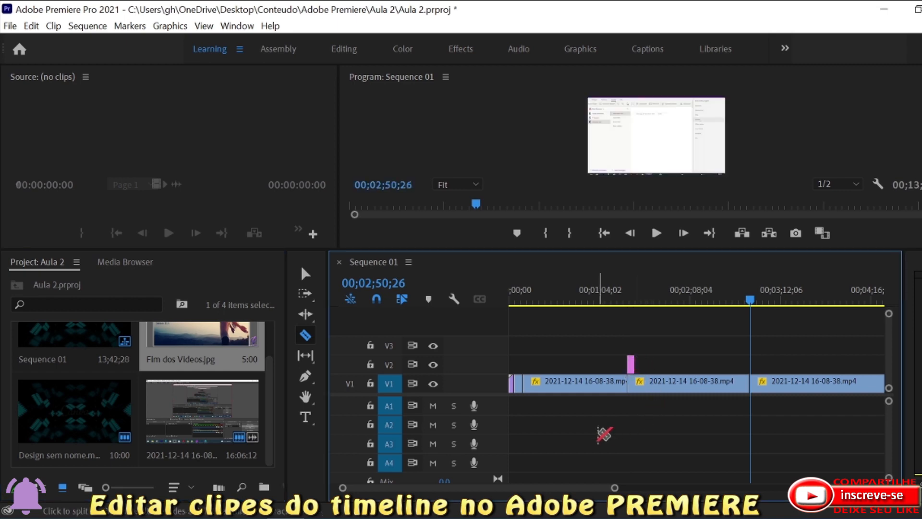
click(306, 273)
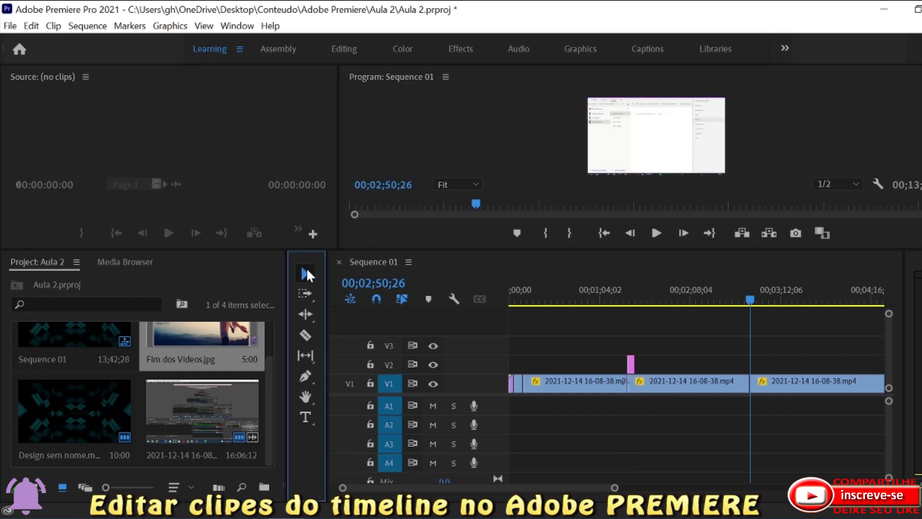
click(631, 366)
drag(630, 369, 630, 365)
drag(629, 365, 629, 365)
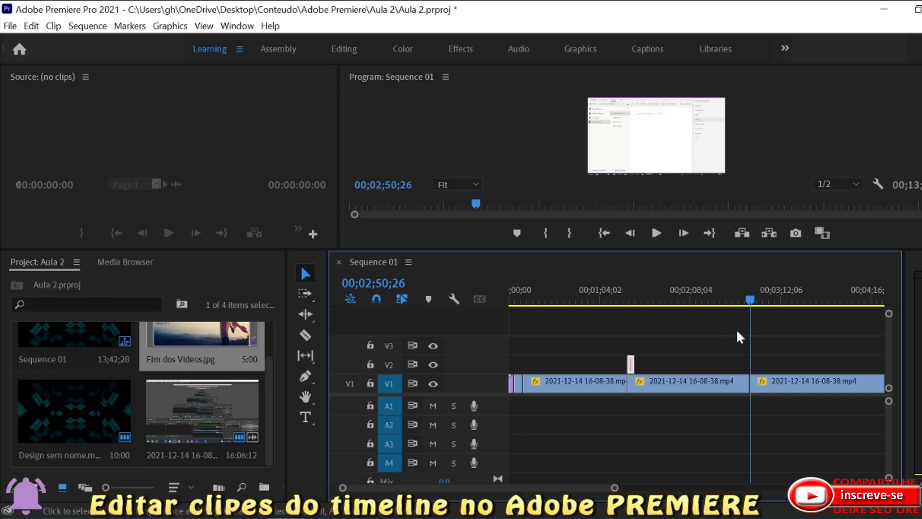
At 00;01;27;18, shift the Fim dos Videos.jpg image in the frame and scale it down to a small overlay near the centre.
drag(749, 301, 632, 303)
click(672, 140)
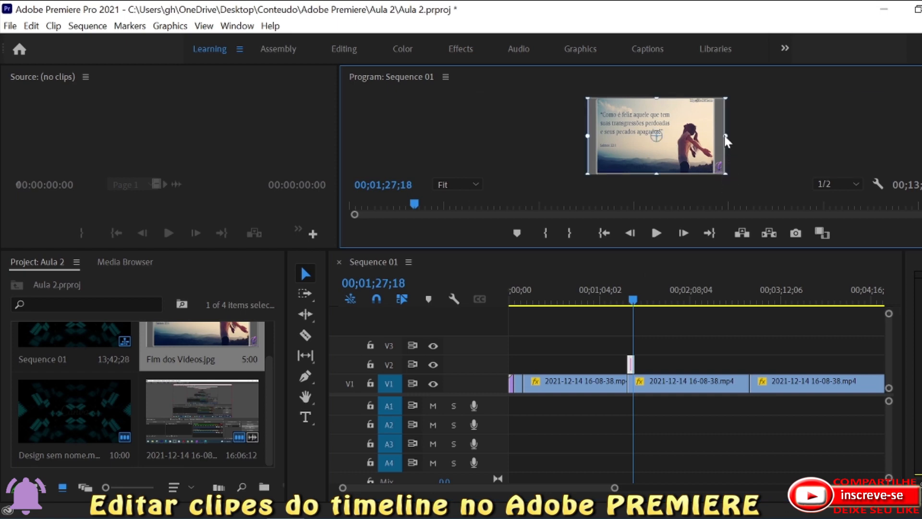
mouse_move(725, 135)
mouse_down()
mouse_move(526, 139)
mouse_move(730, 141)
mouse_up()
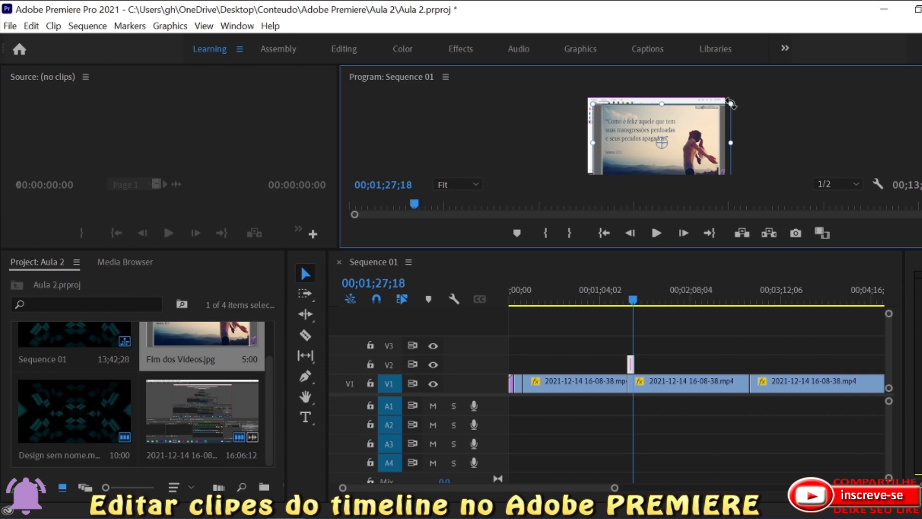
drag(730, 102, 700, 128)
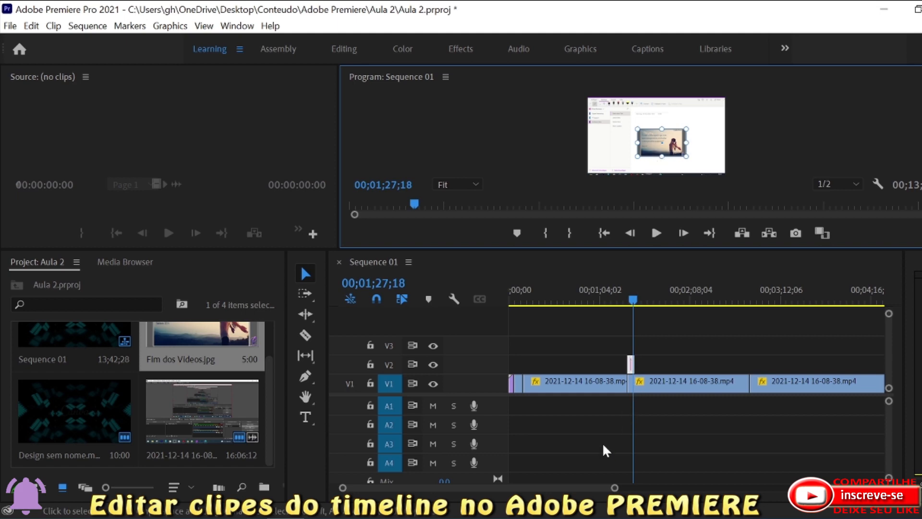
Set the playhead to 00;01;26;11 and move Fim dos Videos.jpg from V2 straight down onto V1 between the two video pieces.
drag(614, 487, 531, 487)
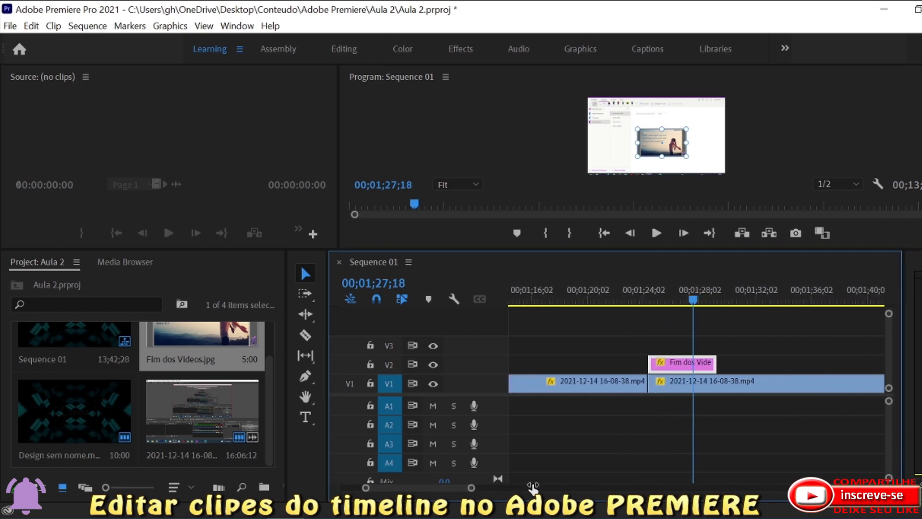
click(692, 301)
mouse_move(692, 302)
mouse_down()
mouse_move(655, 302)
mouse_move(700, 308)
mouse_move(676, 308)
mouse_up()
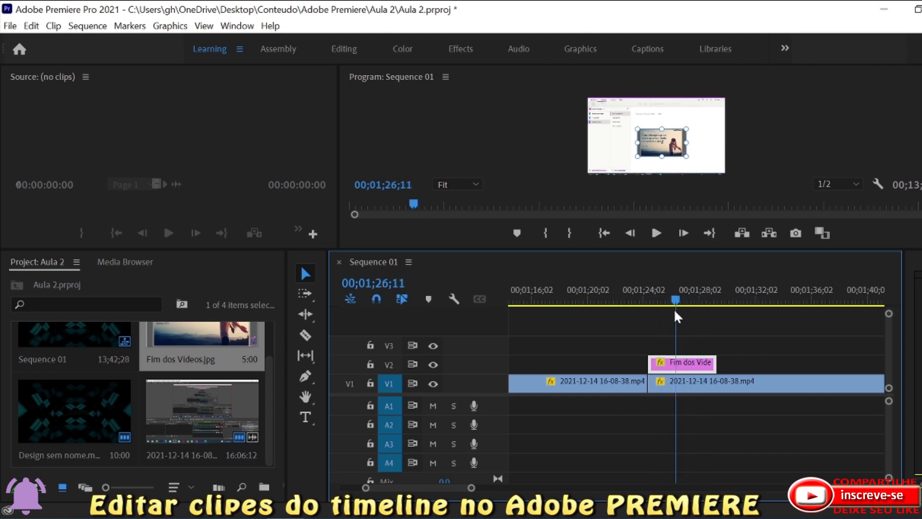
drag(690, 361, 687, 380)
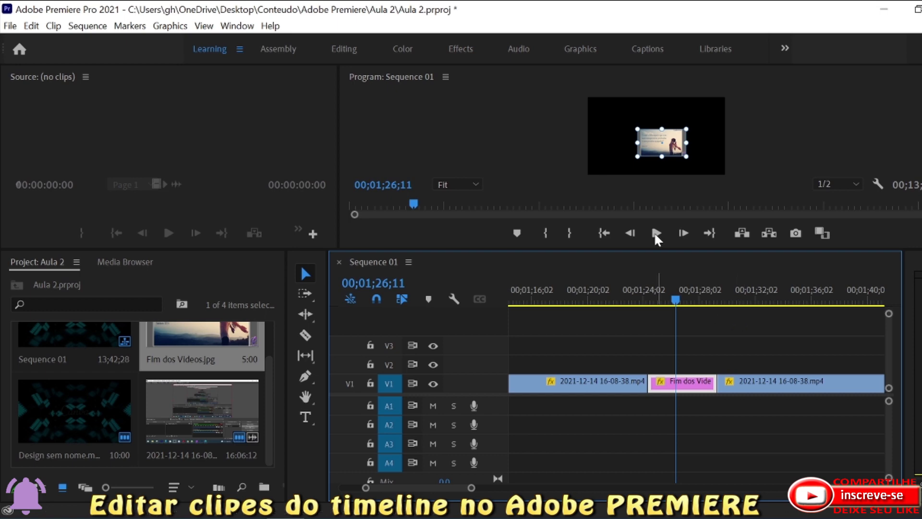
Enlarge and reposition the Fim dos Videos.jpg image until it roughly fills the program frame.
drag(686, 156, 713, 182)
drag(667, 143, 660, 139)
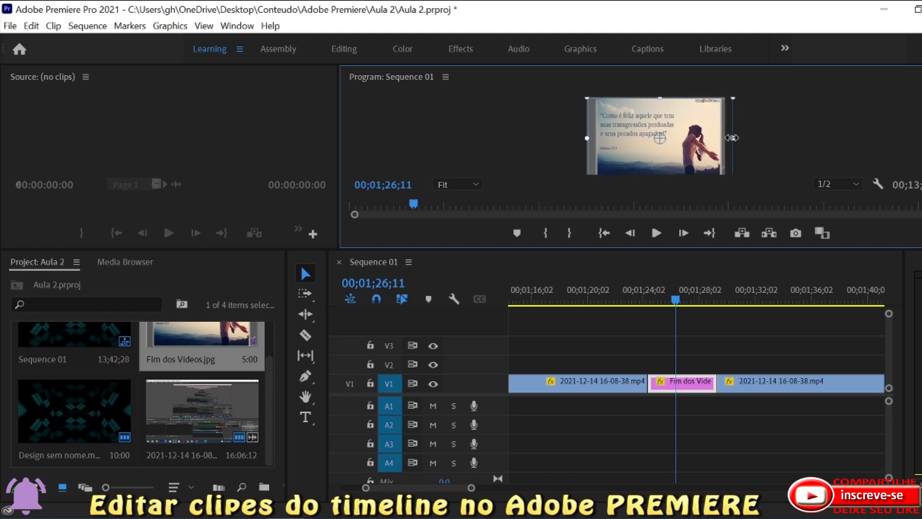
drag(732, 138, 726, 138)
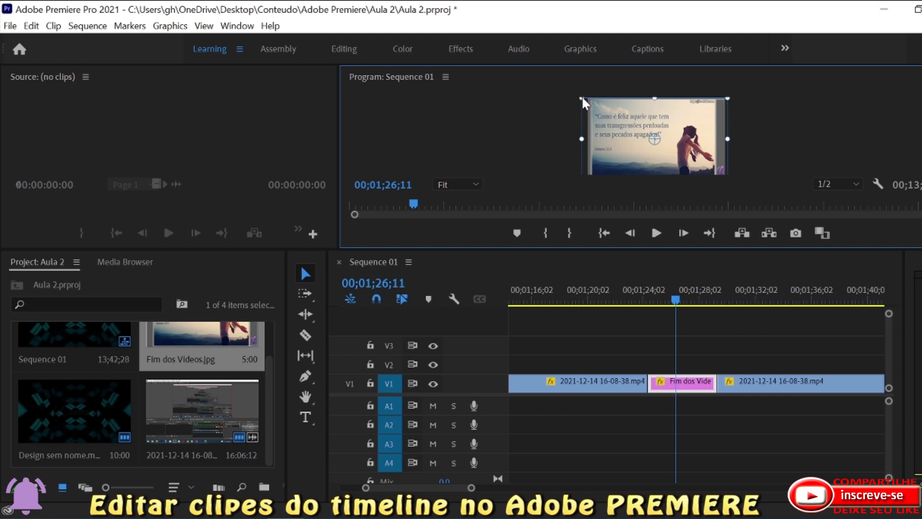
drag(583, 96, 591, 97)
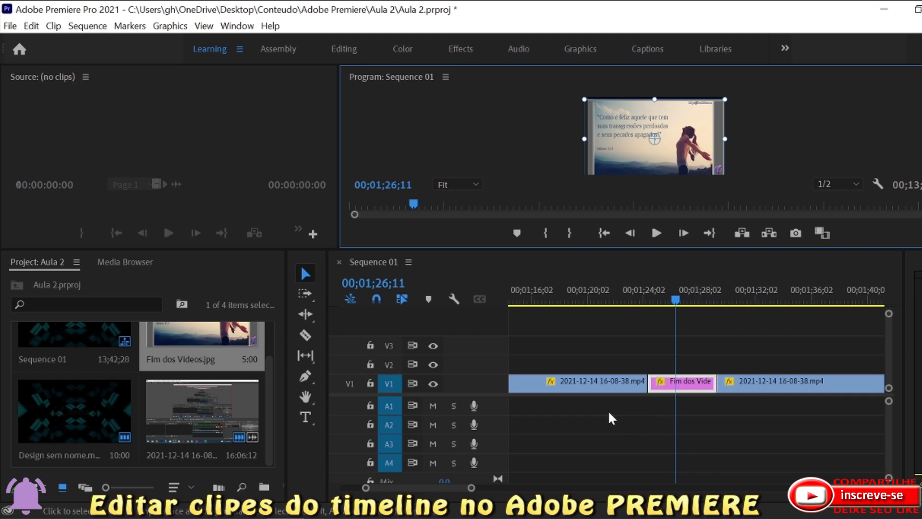
drag(472, 488, 583, 498)
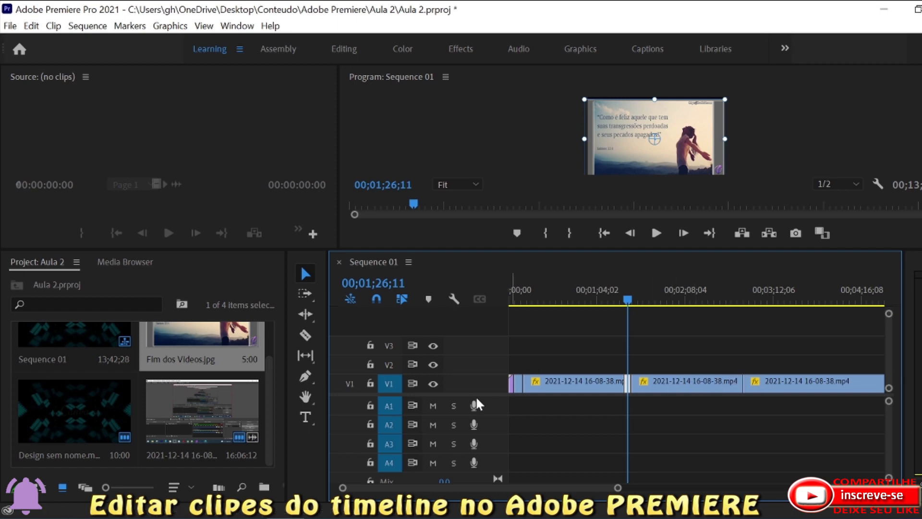
click(306, 336)
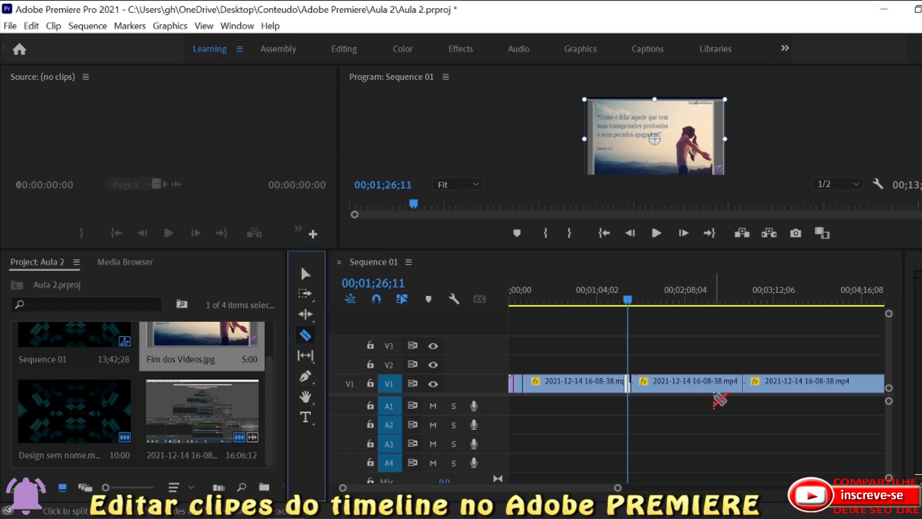
click(701, 383)
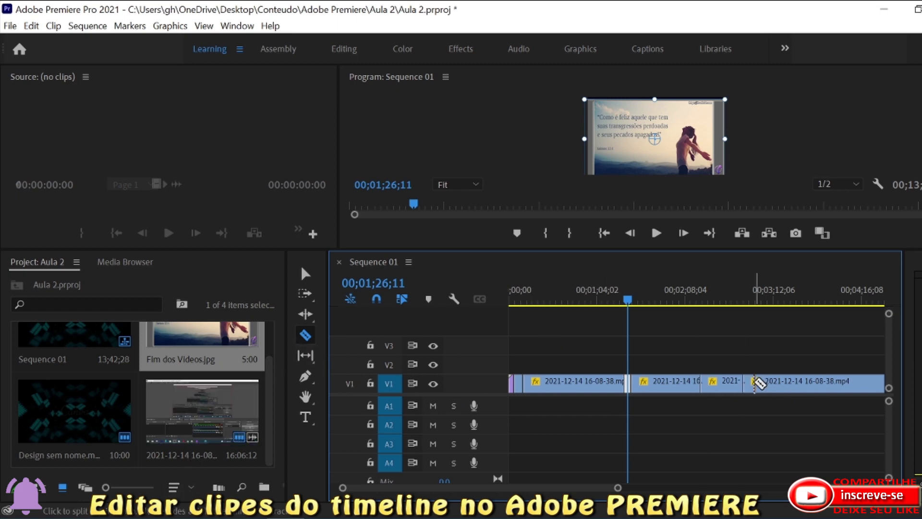
right_click(782, 384)
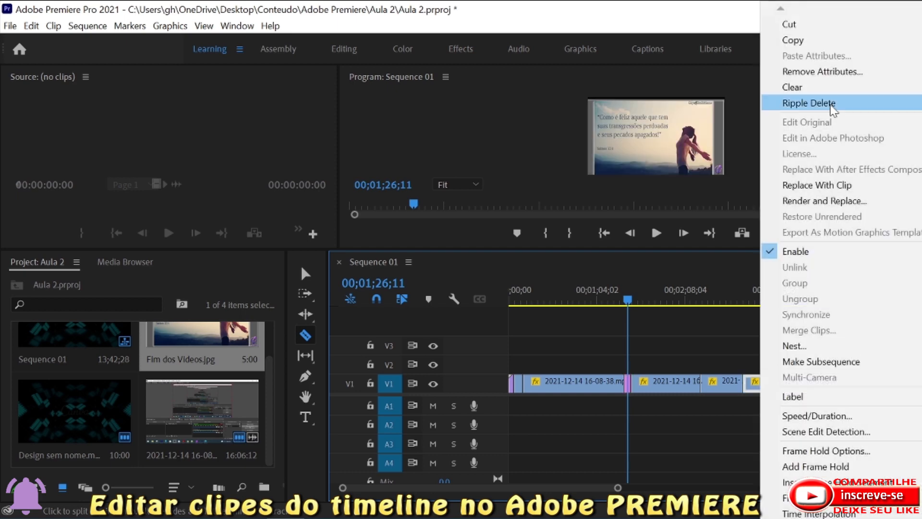
click(807, 91)
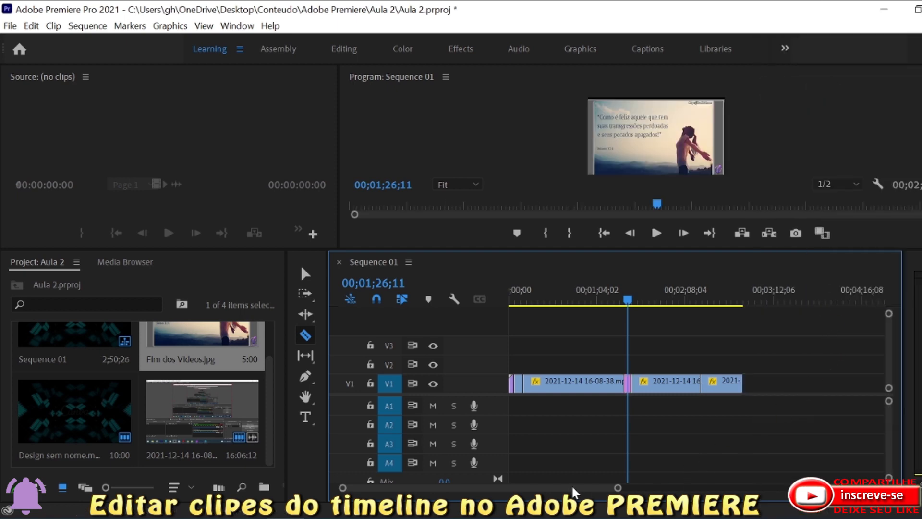
drag(570, 490, 527, 499)
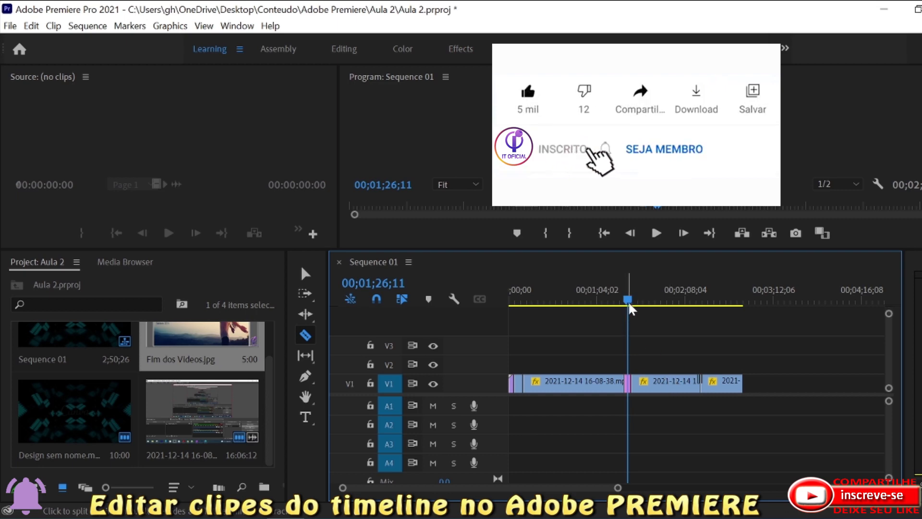
drag(629, 302, 627, 324)
click(312, 274)
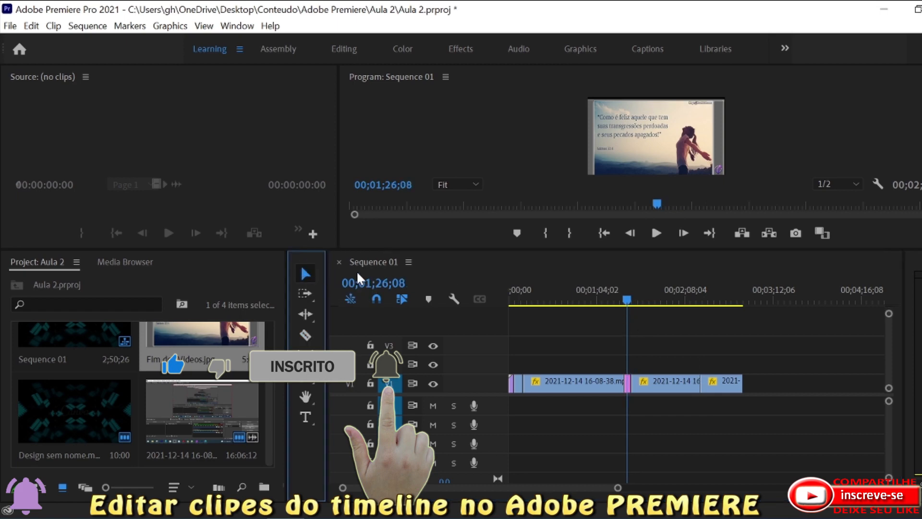
right_click(667, 381)
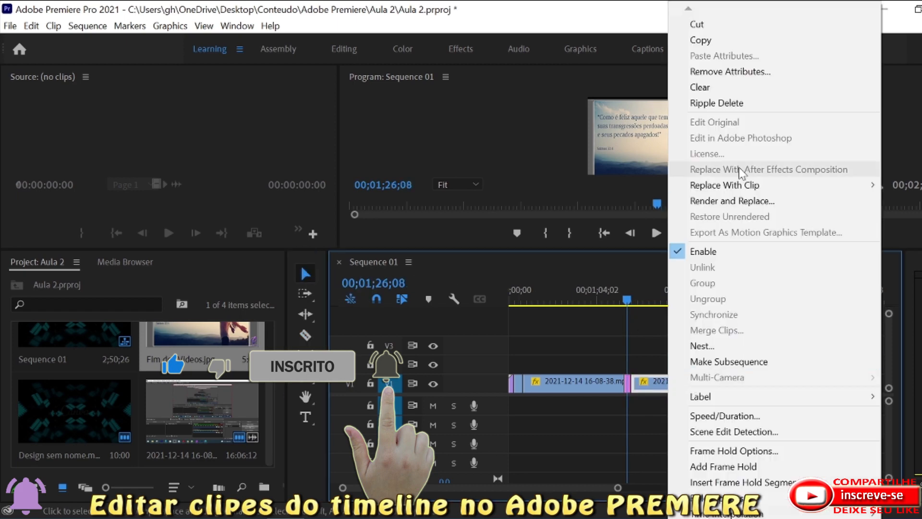
click(730, 103)
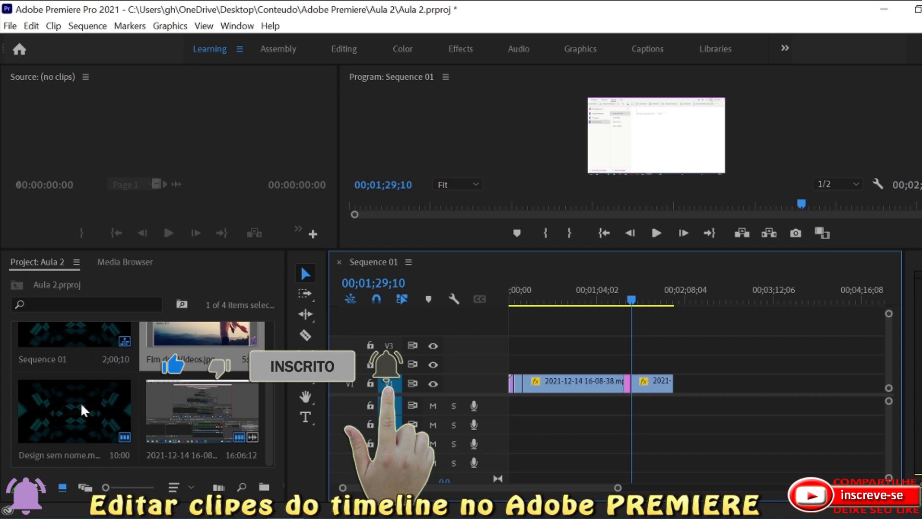
Insert the Design sem nome video from the project on V2, above the last V1 piece and shortly after Fim dos Videos.jpg.
drag(30, 396, 642, 361)
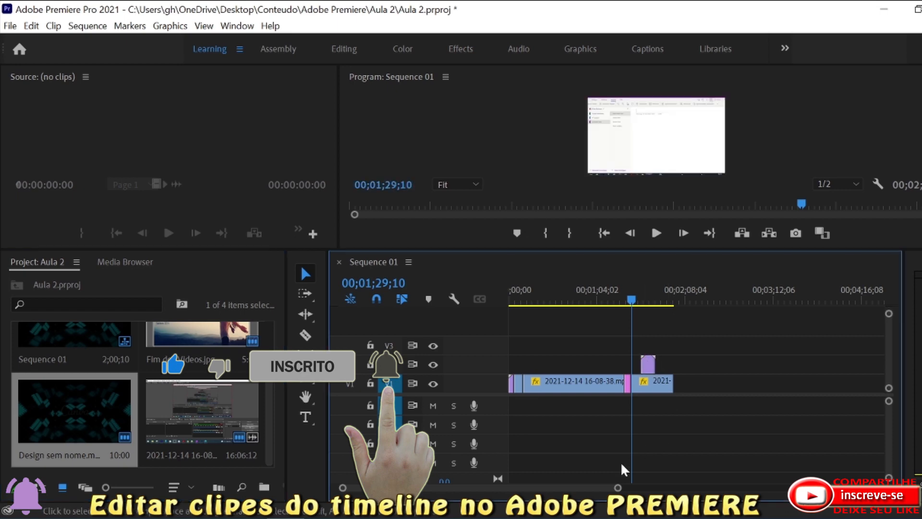
drag(618, 488, 544, 488)
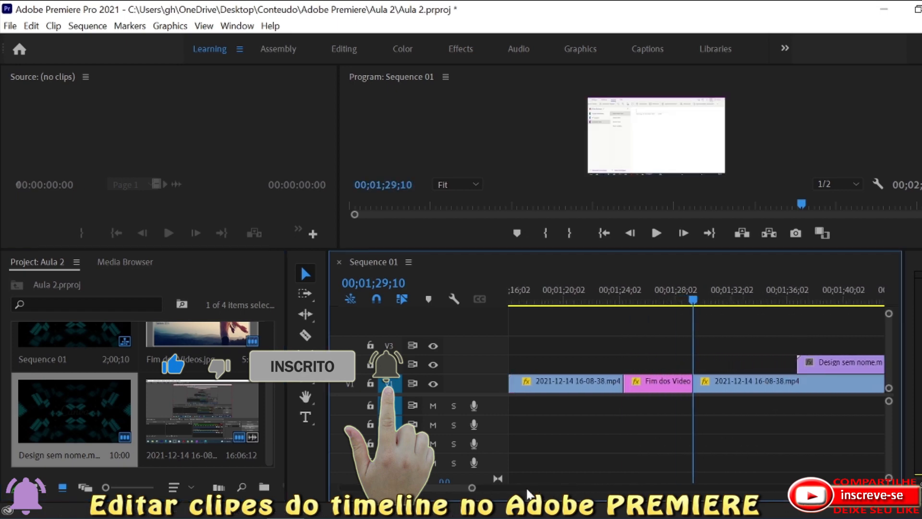
drag(425, 491, 429, 493)
Split the Design sem nome clip on V2 at 00;01;41;01 and clear its second part.
drag(553, 298, 718, 309)
click(305, 335)
click(720, 361)
right_click(758, 362)
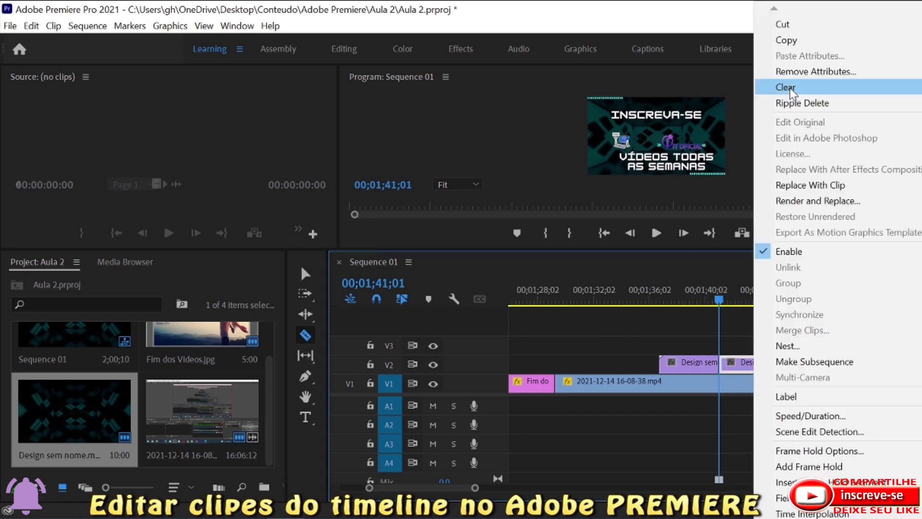
click(791, 89)
Scrub through the shortened Design sem nome clip on V2 and compare it with the one at the start of V1.
drag(719, 304, 691, 305)
click(305, 275)
drag(691, 302, 476, 316)
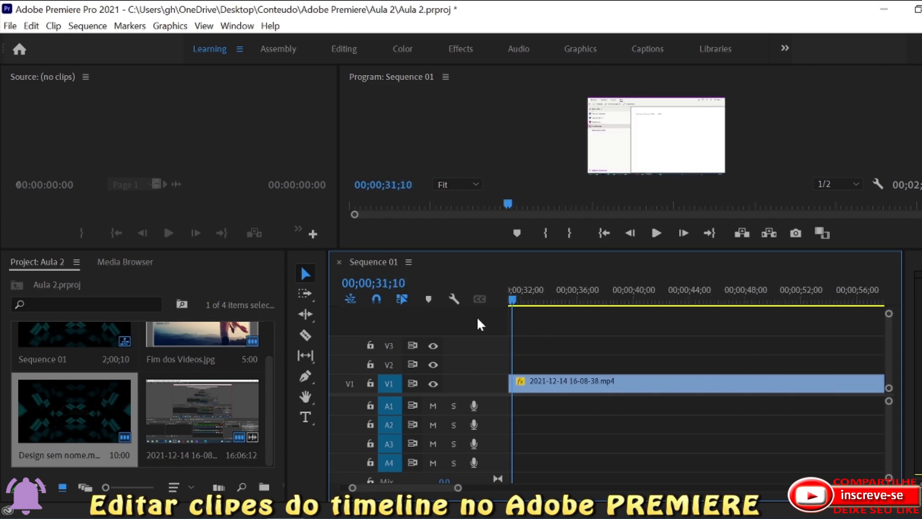
drag(406, 490, 356, 494)
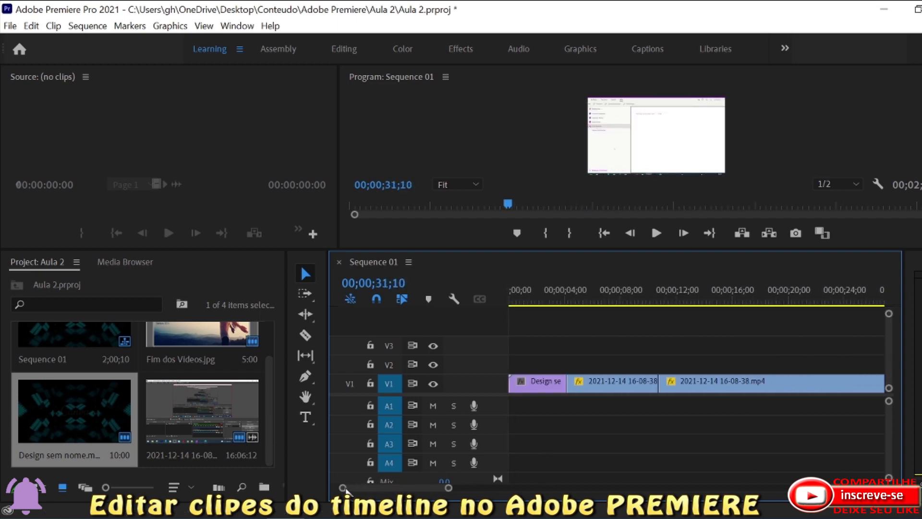
drag(524, 300, 542, 308)
drag(400, 490, 427, 497)
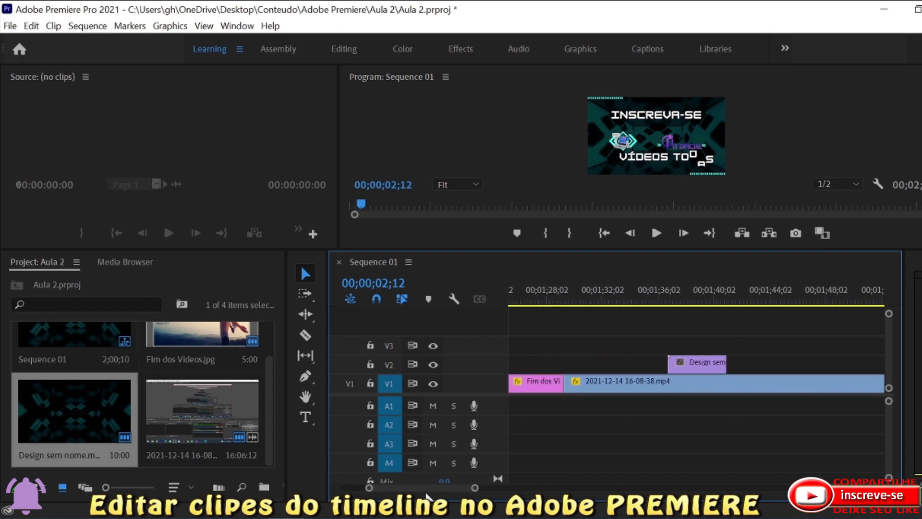
mouse_move(696, 298)
mouse_down()
mouse_move(674, 301)
mouse_move(713, 305)
mouse_move(676, 311)
mouse_move(712, 307)
mouse_up()
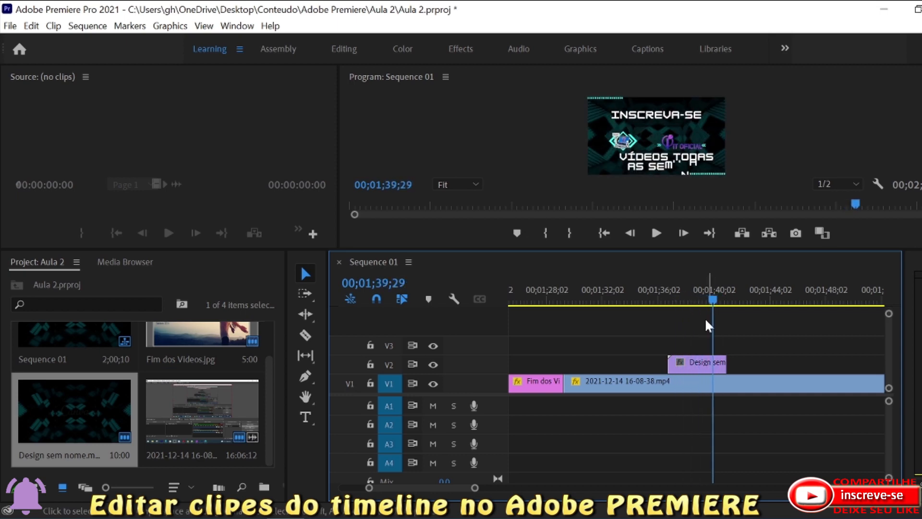
Raise the playback speed of the Design sem nome clip on V2 in its Speed/Duration settings.
right_click(699, 358)
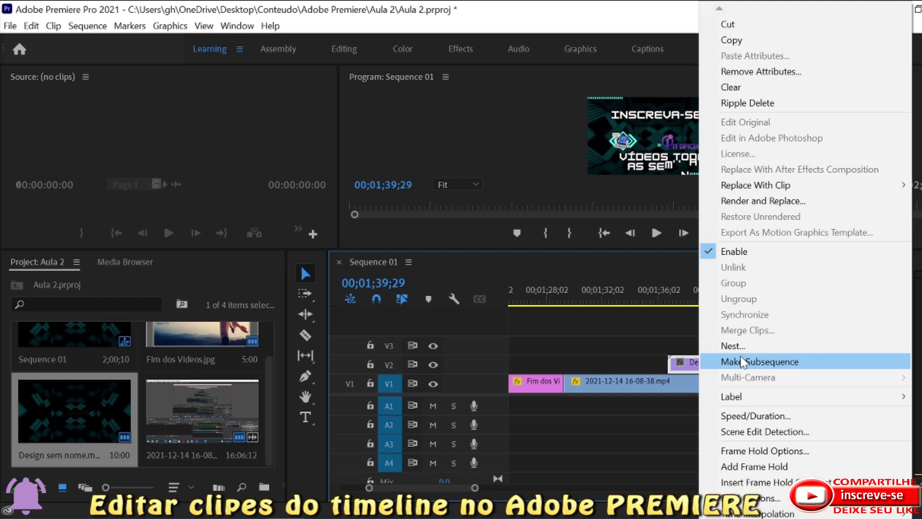
click(751, 416)
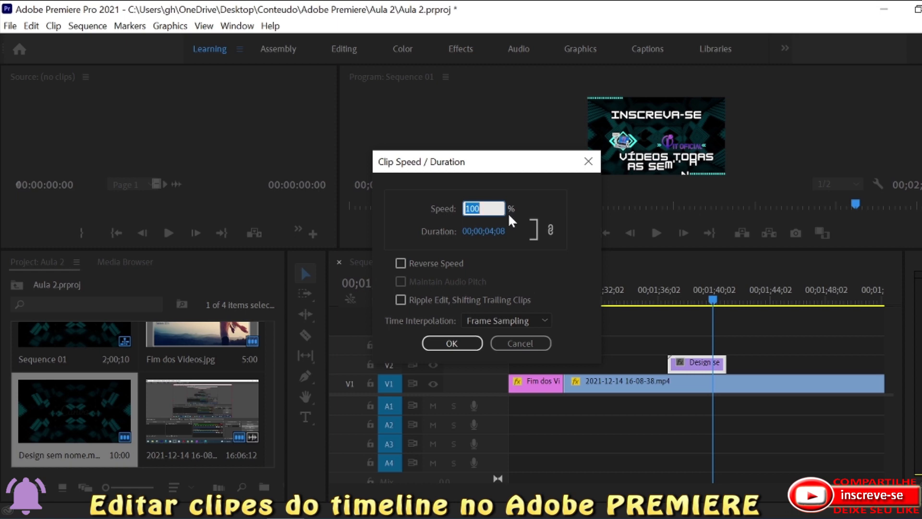
text(320)
key(Return)
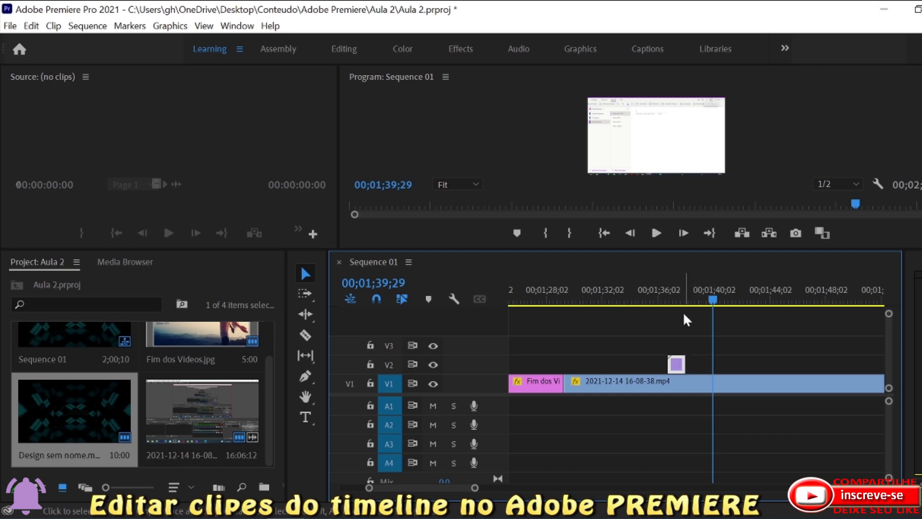
Move the sped-up Design sem nome clip from V2 straight down onto V1 and set the playhead to 00;01;38;03.
drag(713, 299, 687, 310)
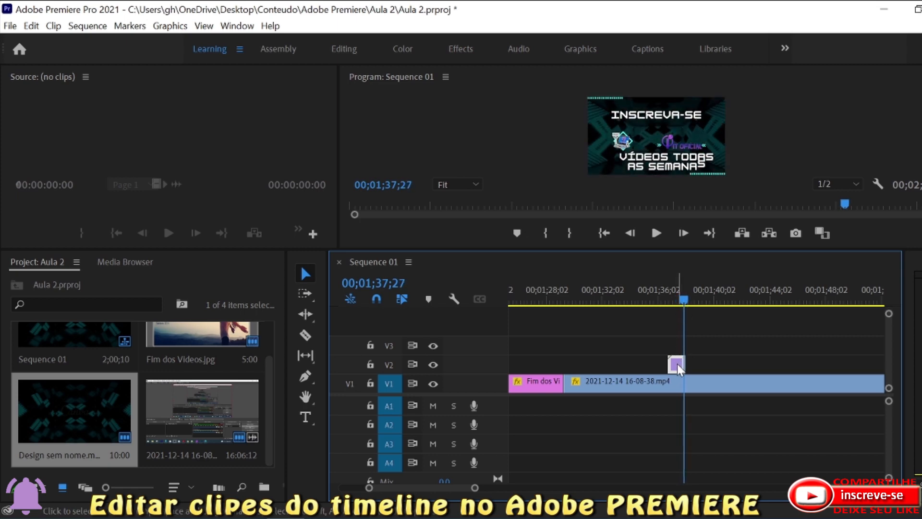
drag(677, 364, 678, 381)
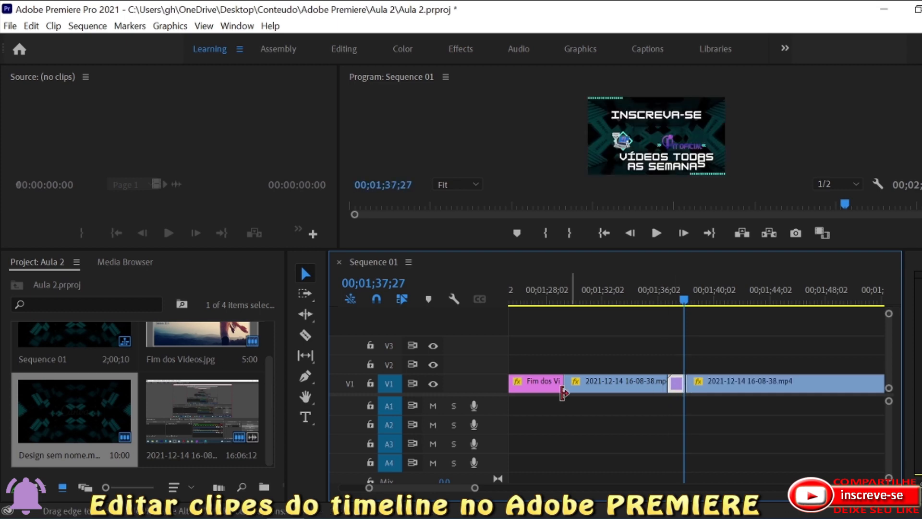
mouse_move(682, 298)
mouse_down()
mouse_move(662, 303)
mouse_move(687, 300)
mouse_up()
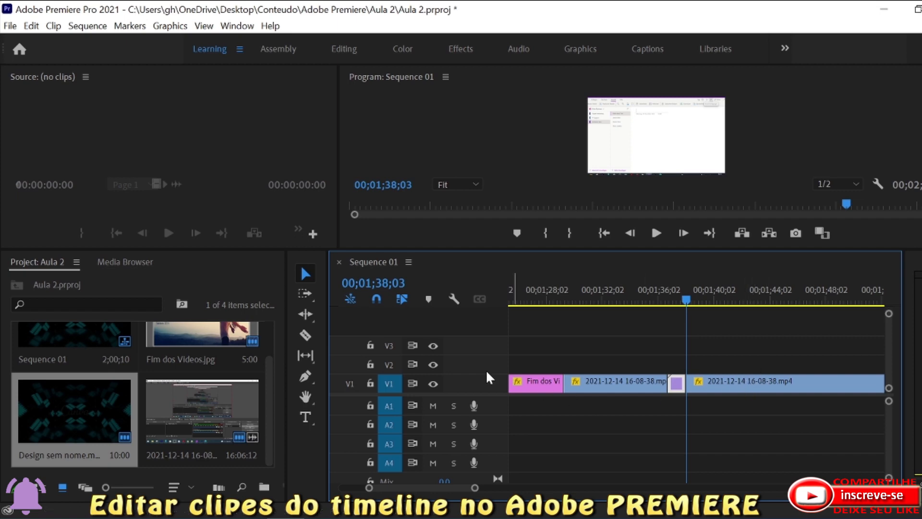
Split the last V1 piece about three seconds after the Design sem nome clip and clear the remainder.
click(305, 335)
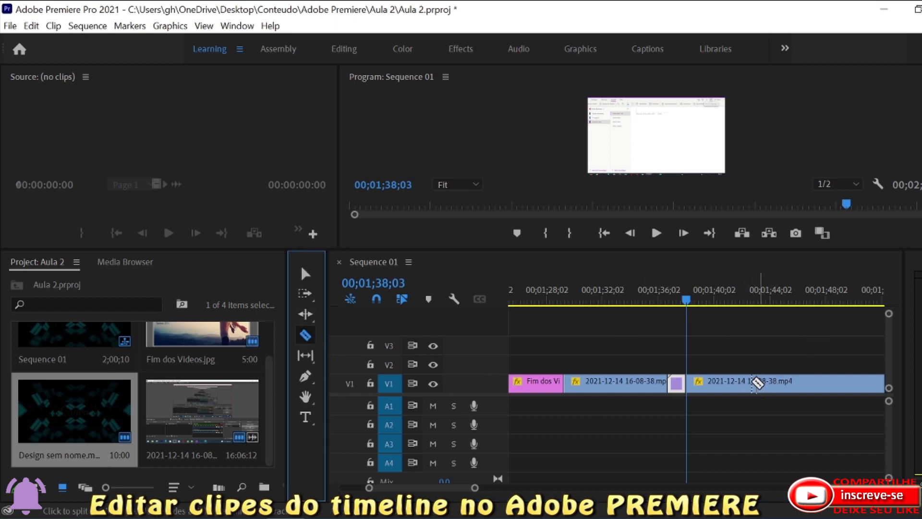
click(730, 384)
right_click(768, 384)
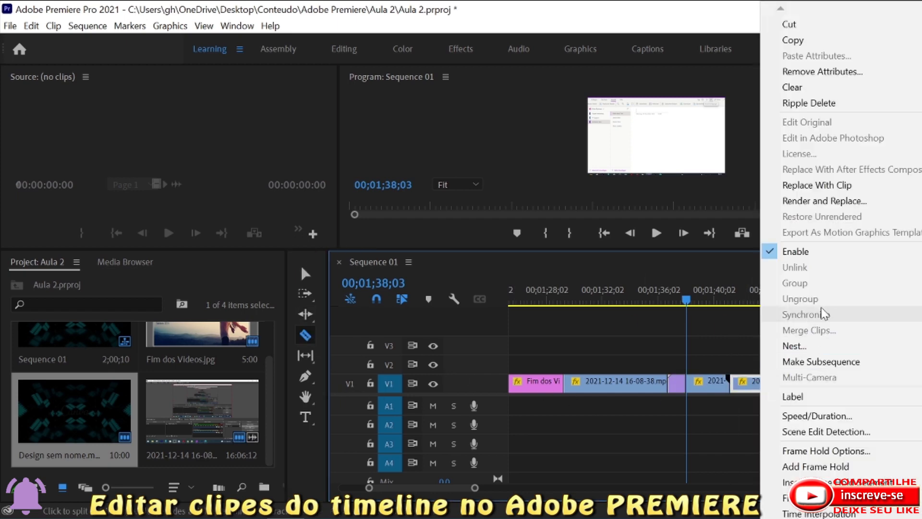
click(803, 88)
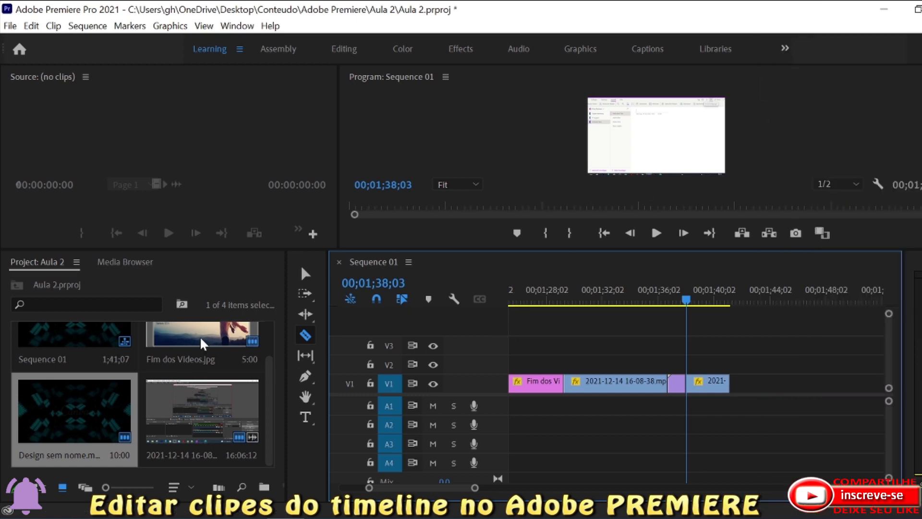
Place Fim dos Videos.jpg on V2 overlapping the end of the last V1 piece, then split it near its middle and clear its second part.
drag(550, 382, 719, 370)
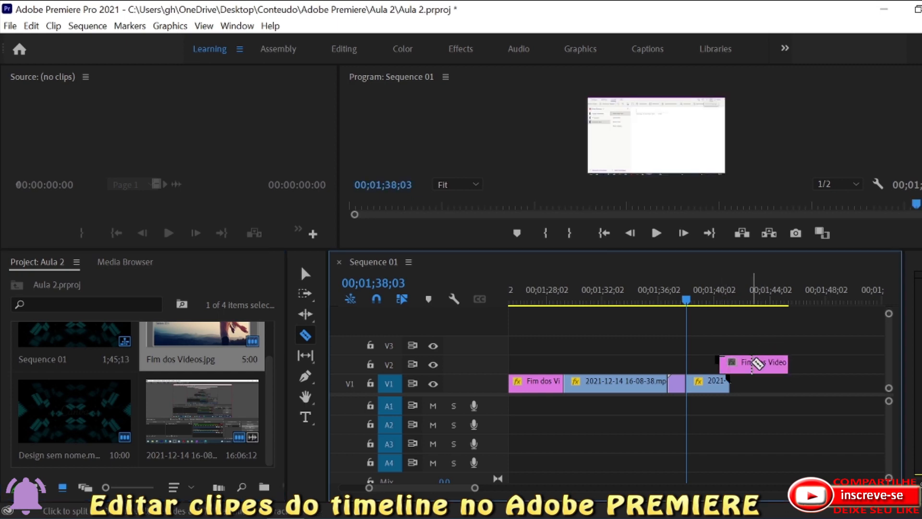
right_click(765, 363)
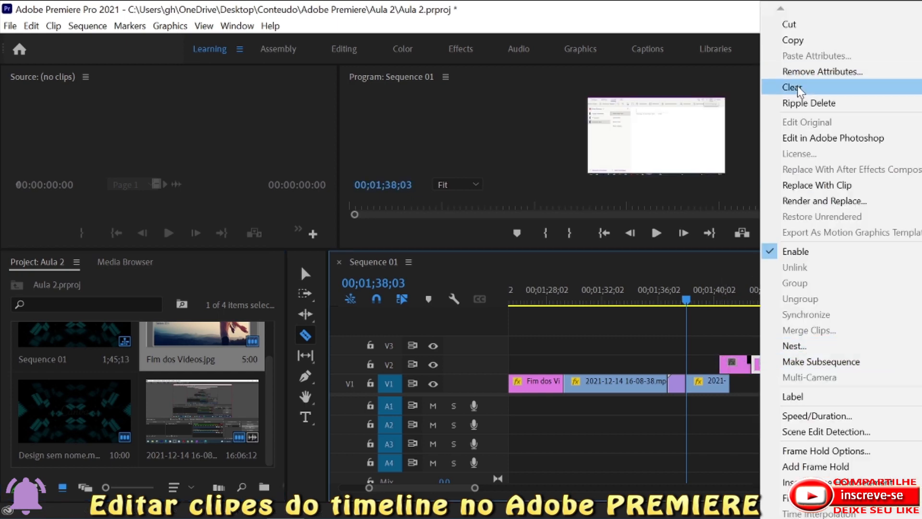
click(797, 88)
Trim the end of Fim dos Videos.jpg on V2 back to about 00;01;41;28 and select the clip.
click(307, 273)
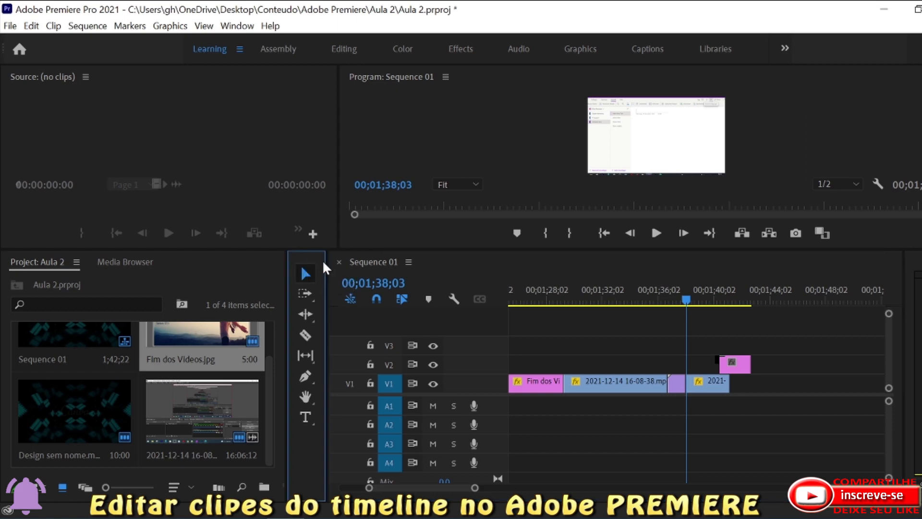
click(748, 364)
mouse_move(745, 364)
mouse_down()
mouse_move(733, 365)
mouse_move(832, 369)
mouse_move(736, 360)
mouse_up()
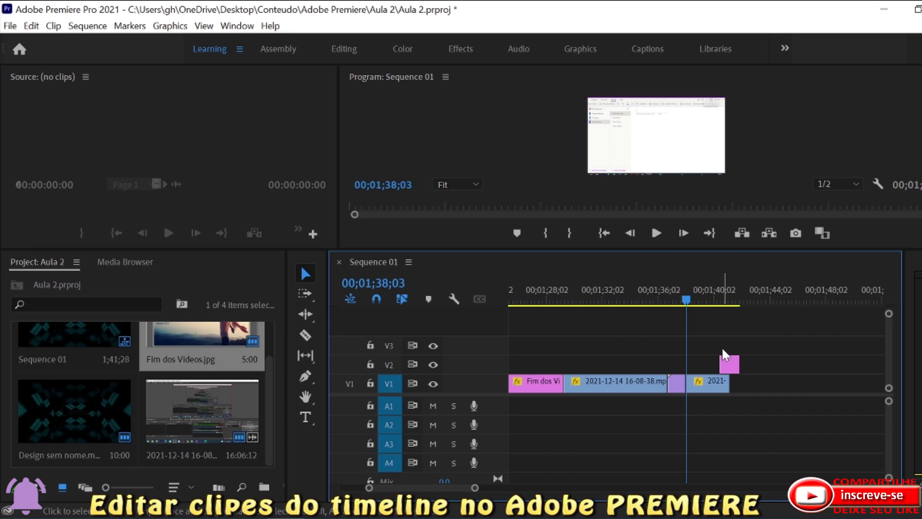
click(729, 365)
Scrub between the end of the Design sem nome clip on V1 and the start of Fim dos Videos.jpg on V2 to examine the transitions.
drag(686, 299, 723, 303)
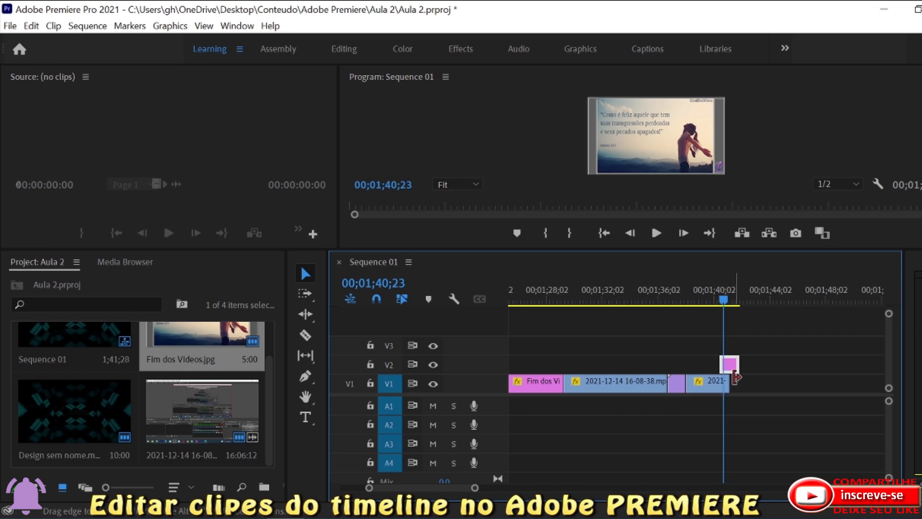
drag(722, 299, 716, 342)
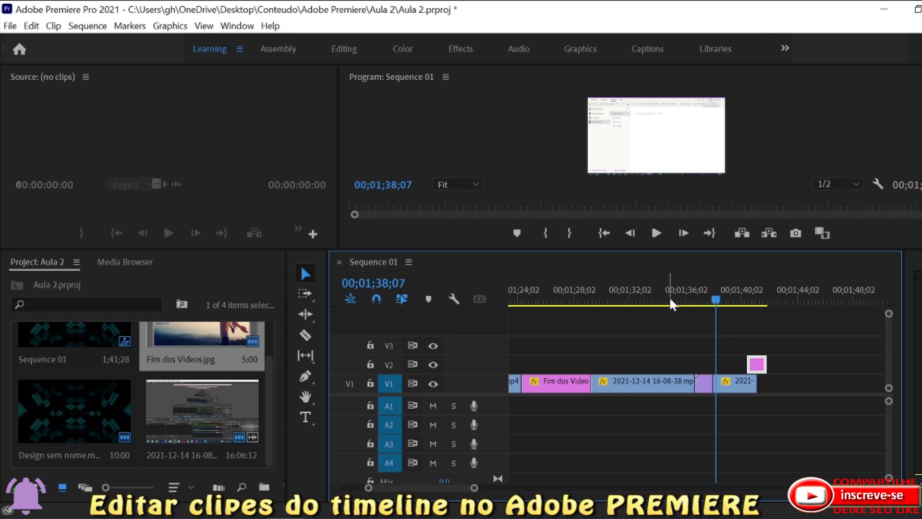
mouse_move(716, 300)
mouse_down()
mouse_move(683, 301)
mouse_move(713, 304)
mouse_up()
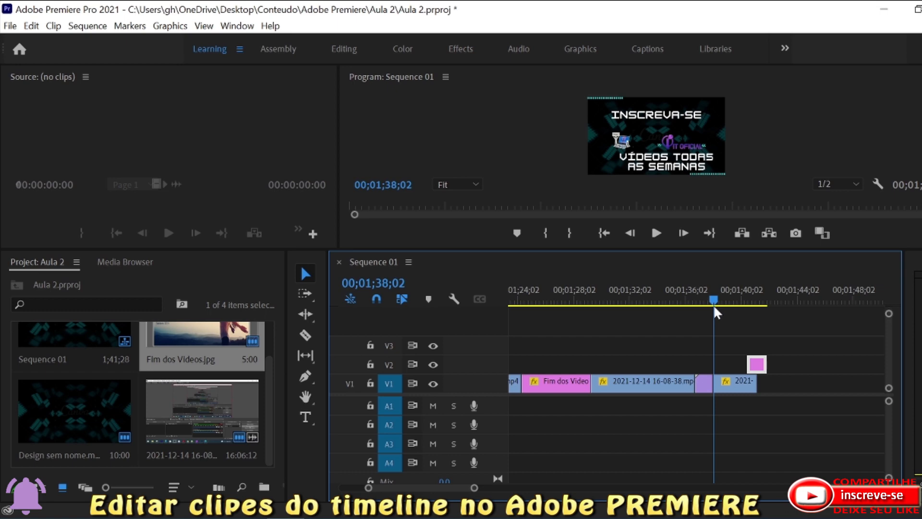
key(Left)
key(Left)
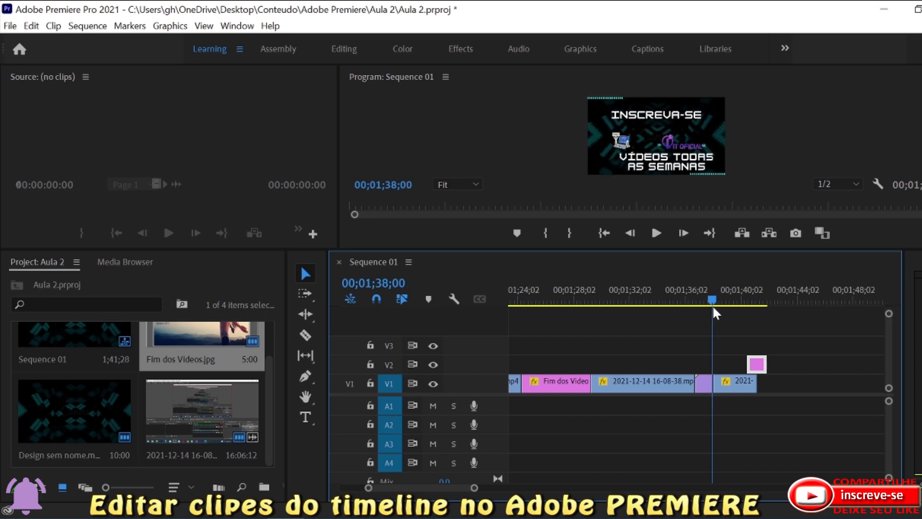
drag(713, 309, 749, 312)
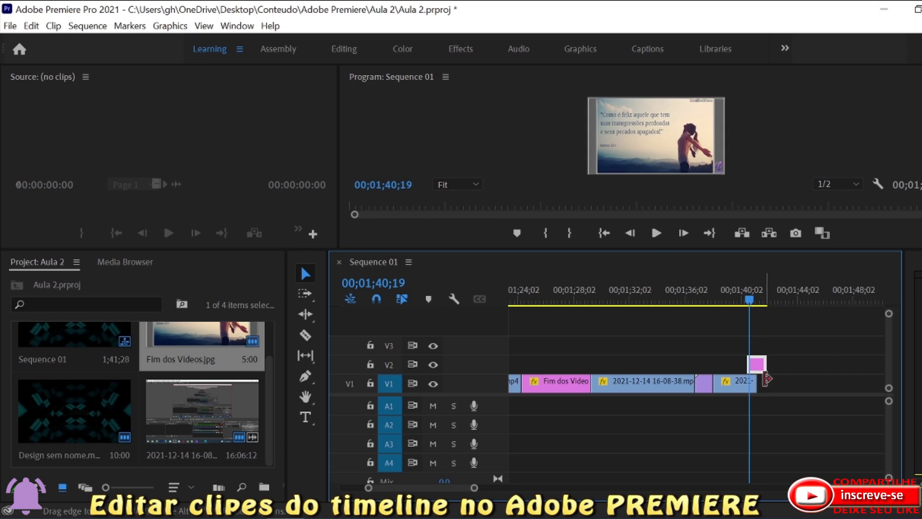